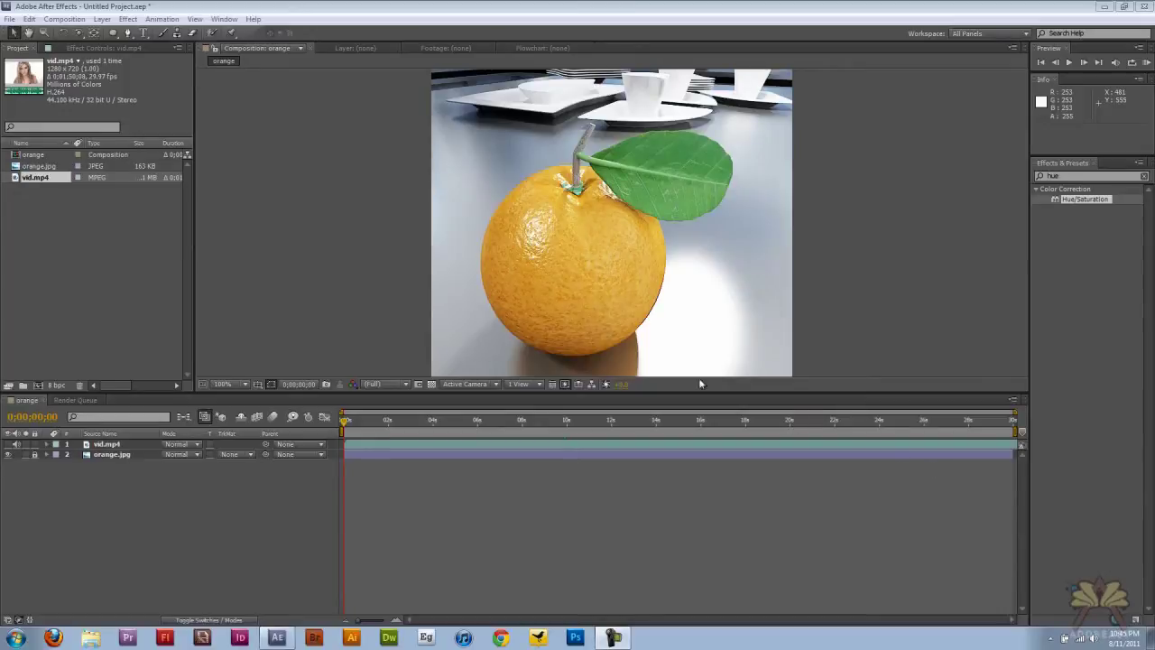
# Step: Make the vid.mp4 layer visible and scrub through the footage to 0;00;03;05
pyautogui.click(7, 444)
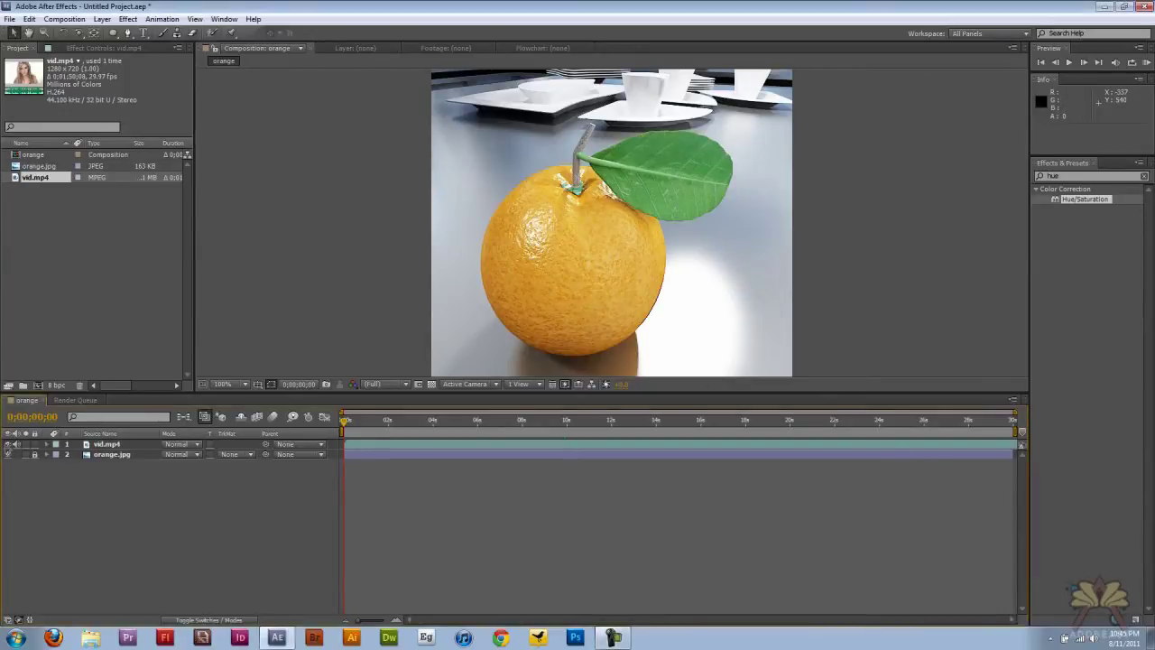
pyautogui.click(9, 444)
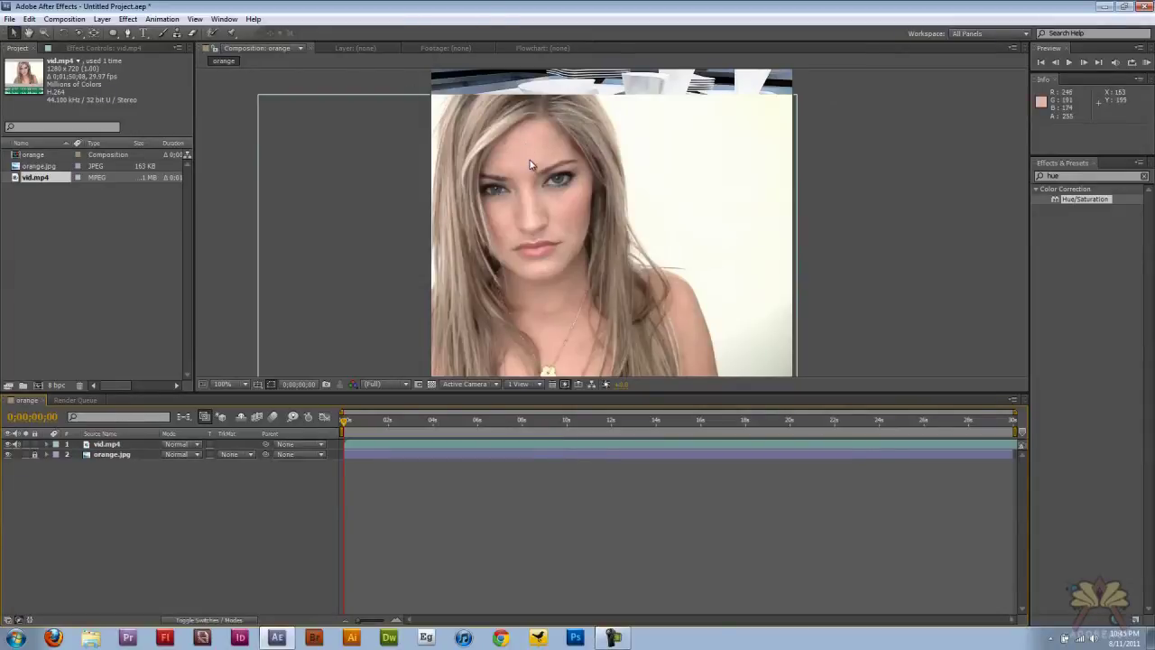
pyautogui.moveTo(360, 423); pyautogui.dragTo(418, 423)
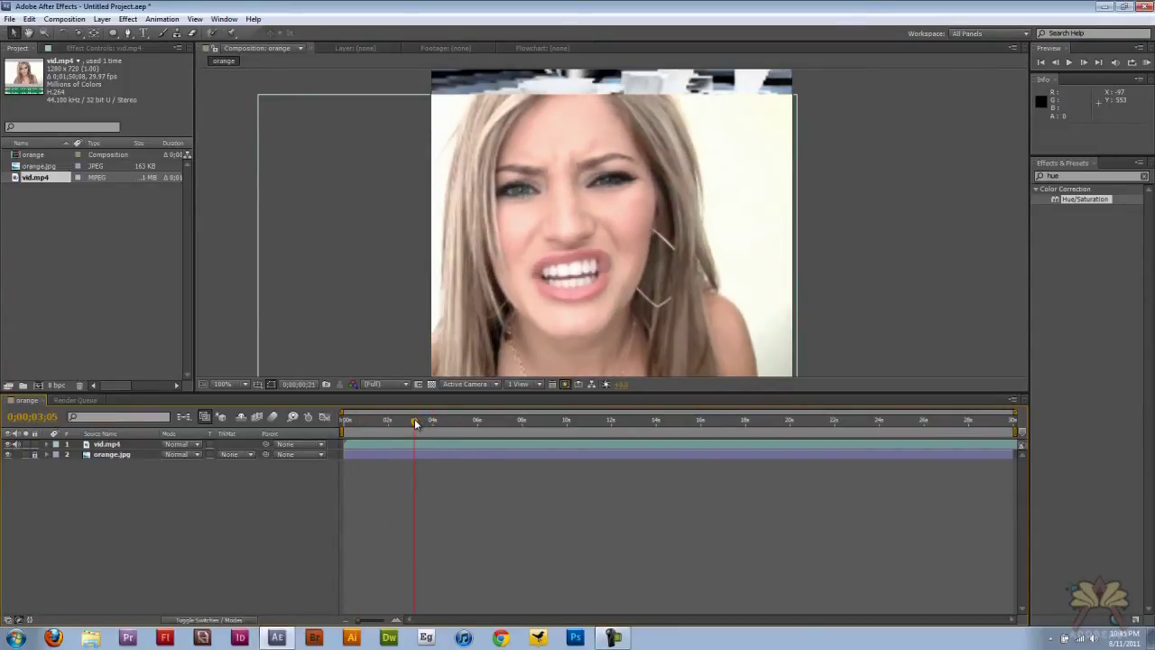
pyautogui.click(242, 163)
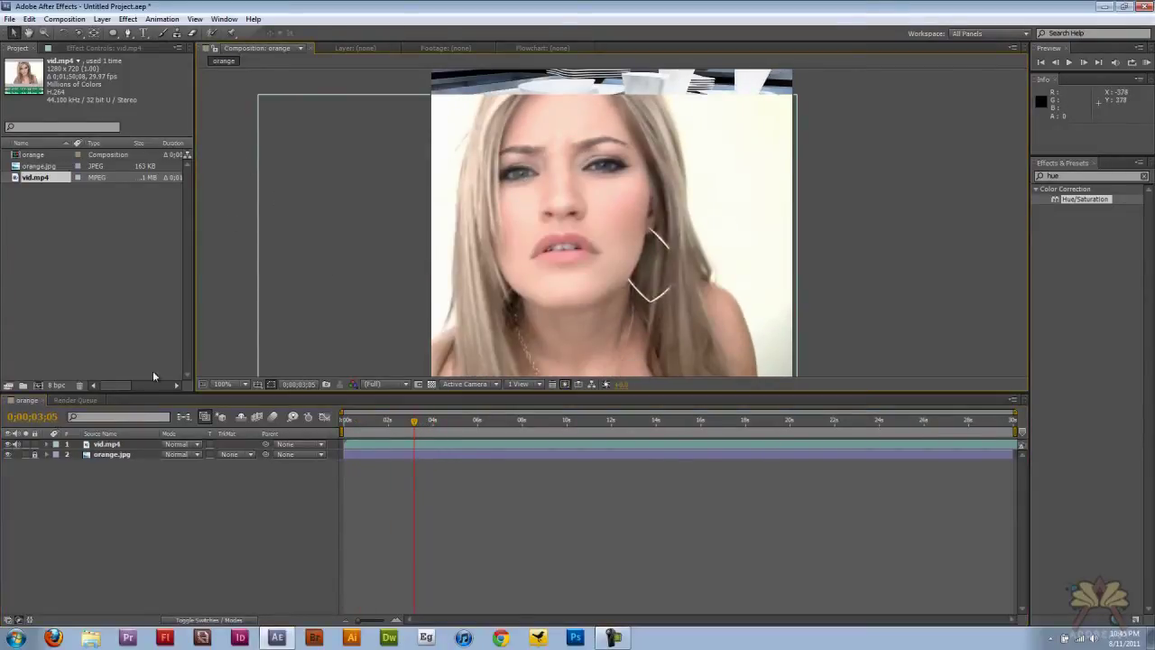
# Step: Duplicate the vid.mp4 layer twice to make three stacked copies above orange.jpg
pyautogui.click(113, 444)
pyautogui.hotkey('ctrl', 'c')
pyautogui.hotkey('ctrl', 'v')
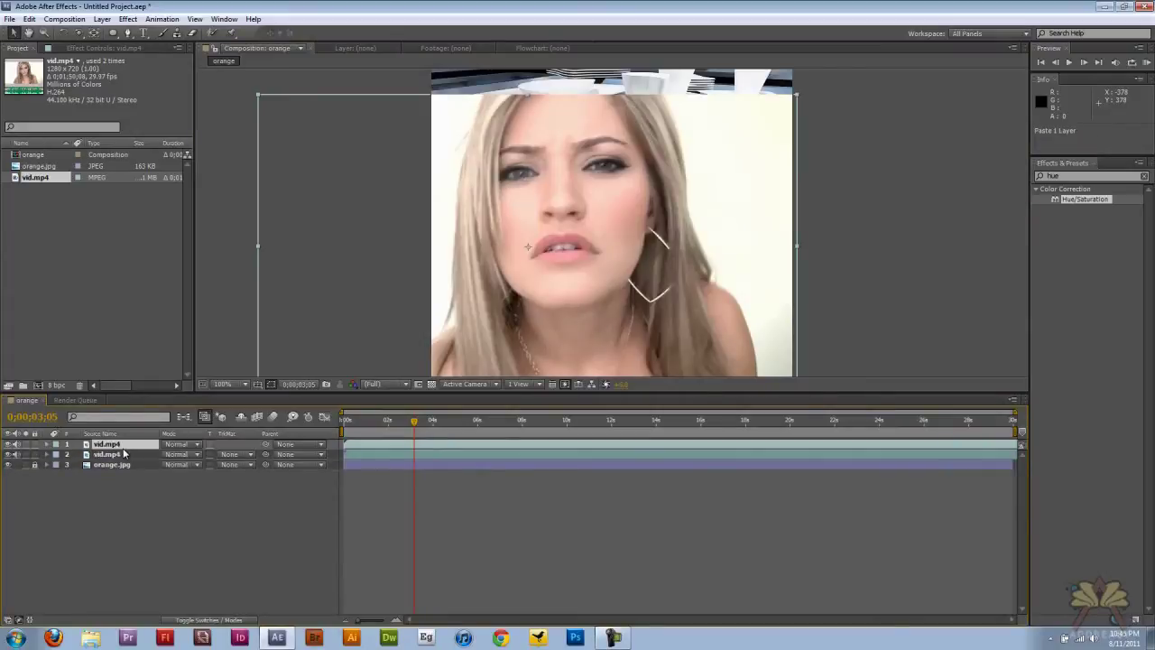
pyautogui.hotkey('ctrl', 'v')
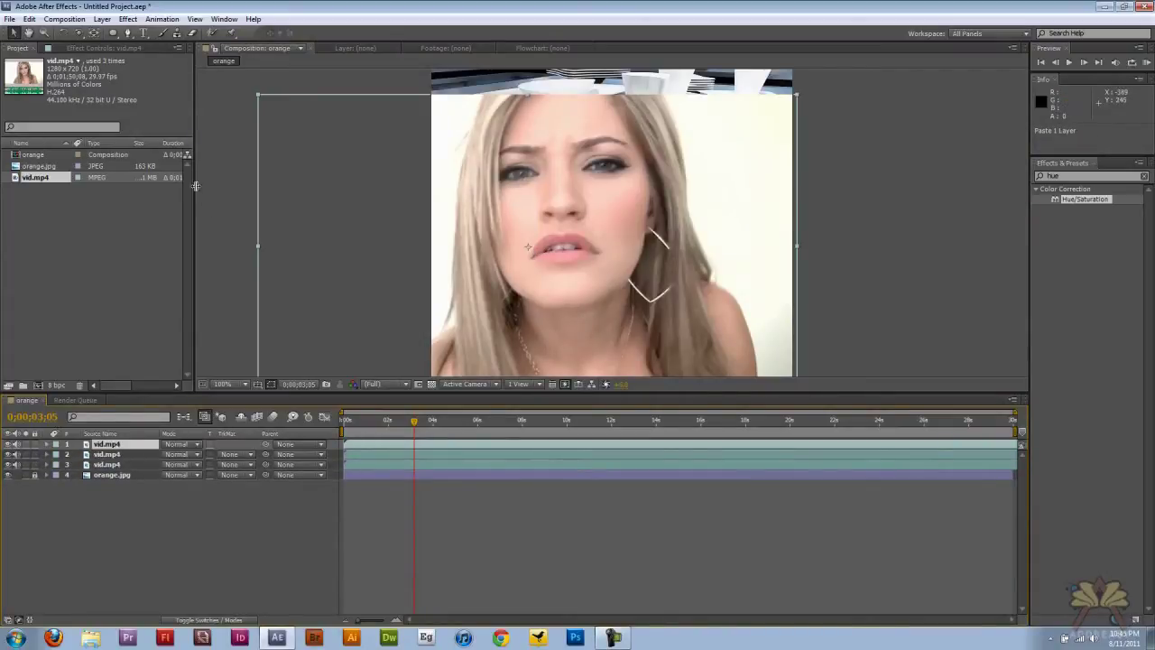
pyautogui.click(285, 82)
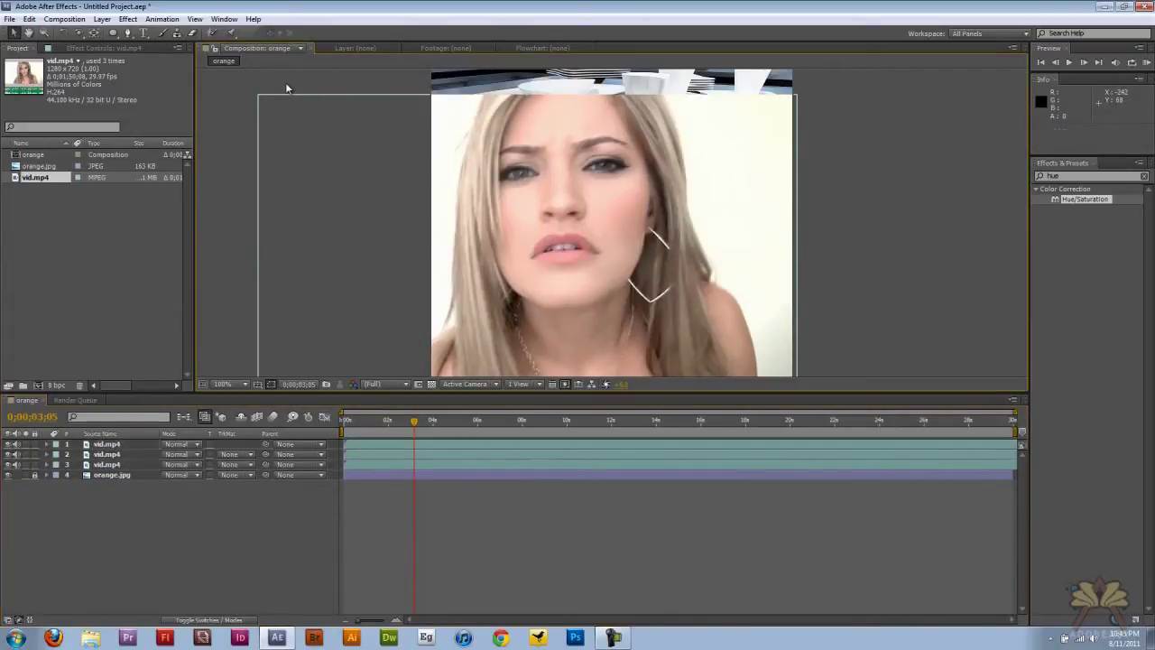
# Step: At 0;00;05;02, draw a closed Pen tool mask around the woman's left-hand eye on the topmost vid.mp4 layer
pyautogui.press('.')
pyautogui.moveTo(423, 424); pyautogui.dragTo(456, 424)
pyautogui.click(127, 33)
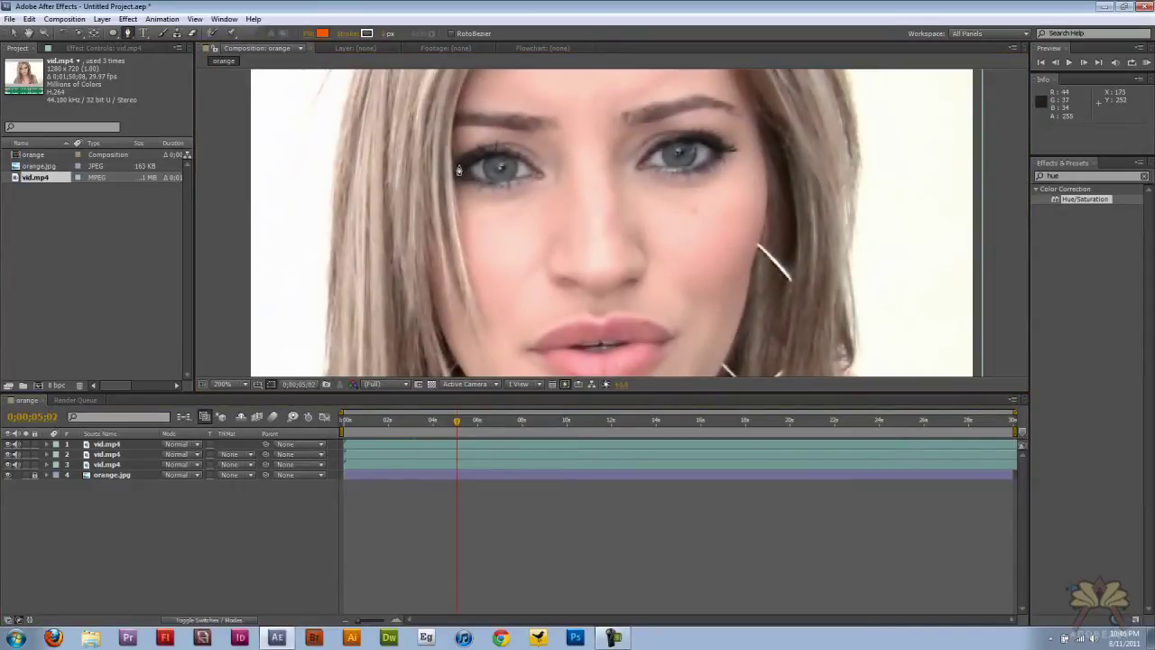
pyautogui.click(112, 444)
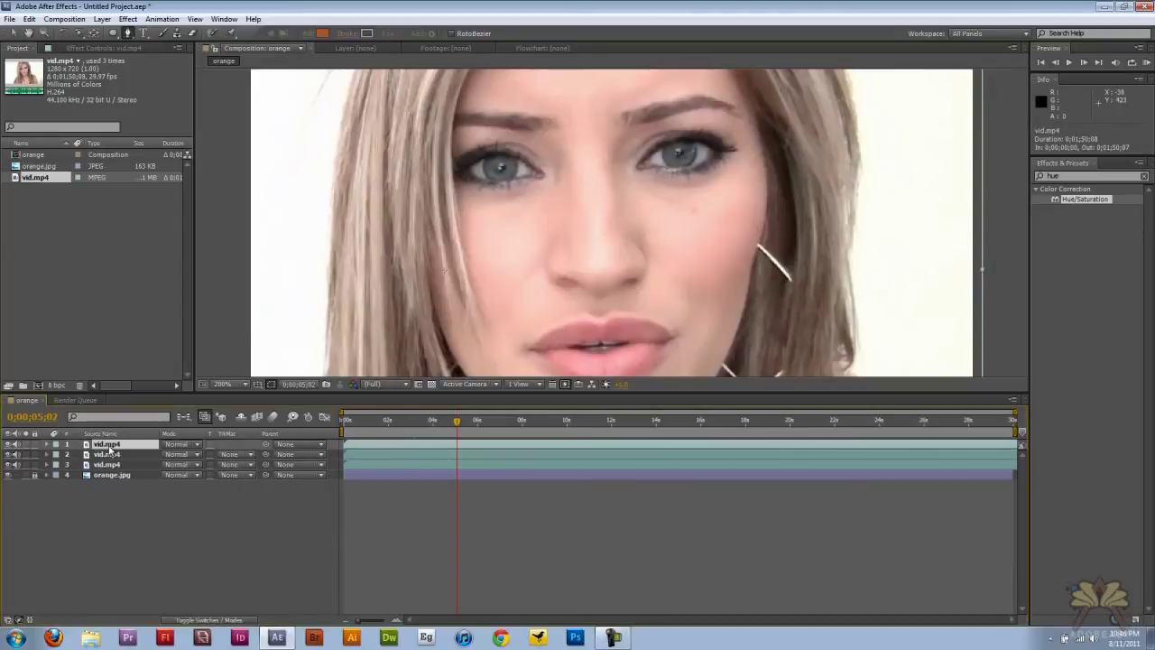
pyautogui.click(459, 162)
pyautogui.click(483, 145)
pyautogui.click(500, 146)
pyautogui.click(512, 151)
pyautogui.click(521, 154)
pyautogui.click(537, 168)
pyautogui.click(544, 174)
pyautogui.click(537, 180)
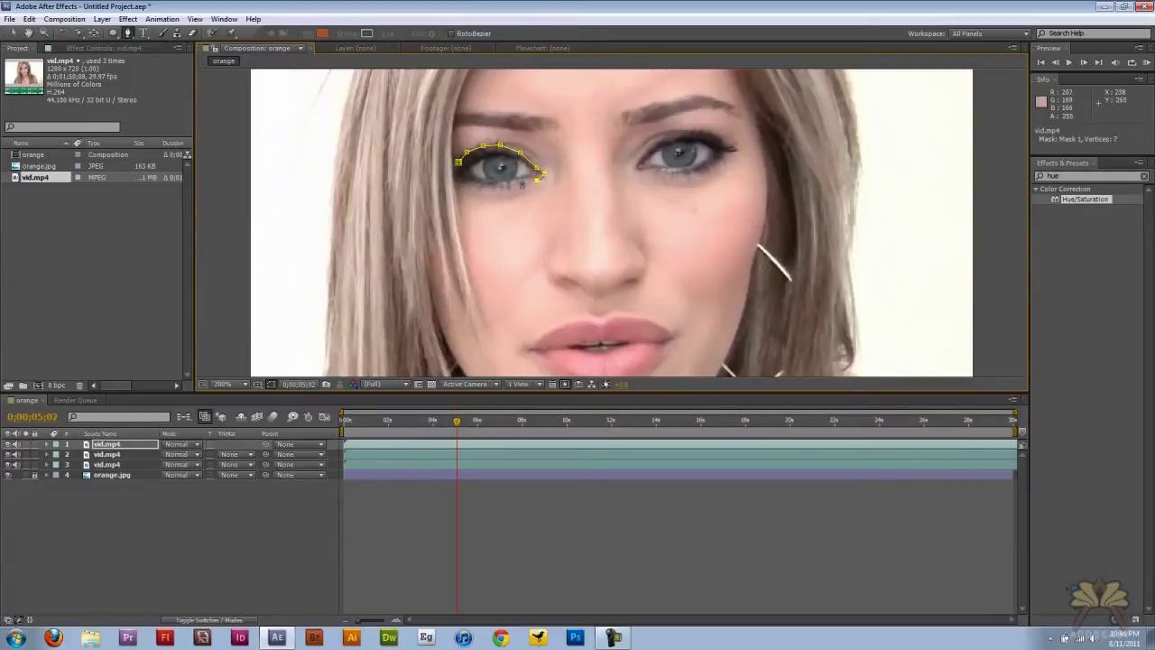
pyautogui.click(508, 185)
pyautogui.click(482, 187)
pyautogui.click(461, 172)
pyautogui.click(458, 164)
# Step: Draw a closed Pen tool mask around the right-hand eye on the second vid.mp4 layer
pyautogui.click(140, 455)
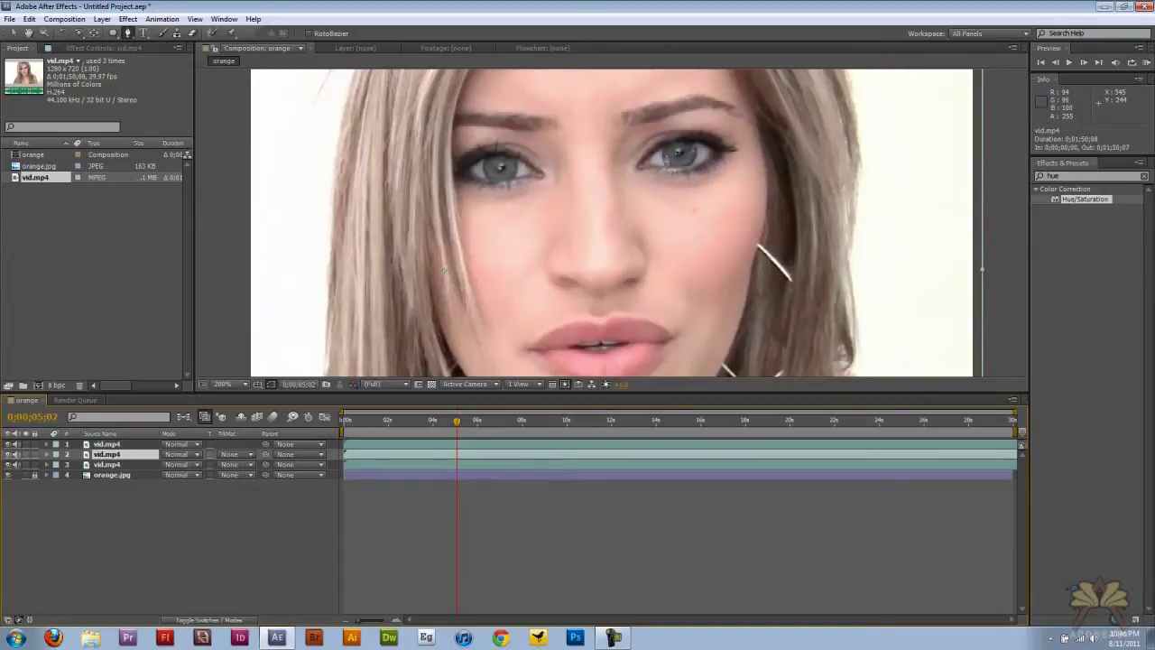
pyautogui.click(639, 165)
pyautogui.click(650, 155)
pyautogui.click(667, 145)
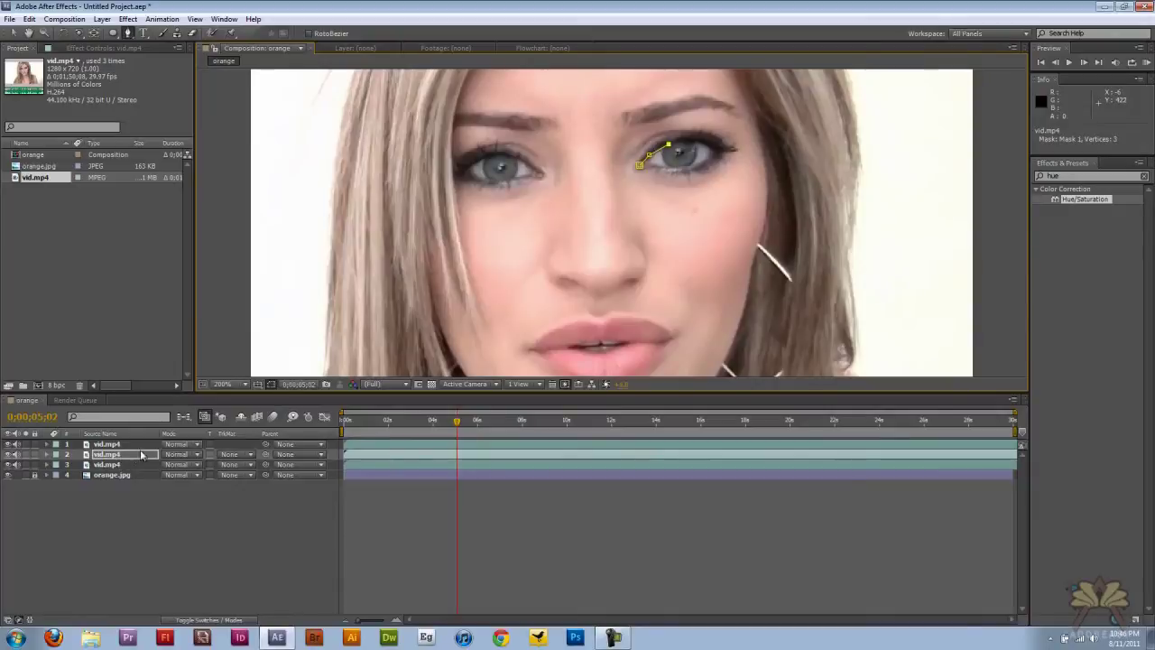
pyautogui.click(682, 141)
pyautogui.click(697, 141)
pyautogui.click(712, 147)
pyautogui.click(714, 157)
pyautogui.click(702, 167)
pyautogui.click(683, 171)
pyautogui.click(661, 171)
pyautogui.click(643, 171)
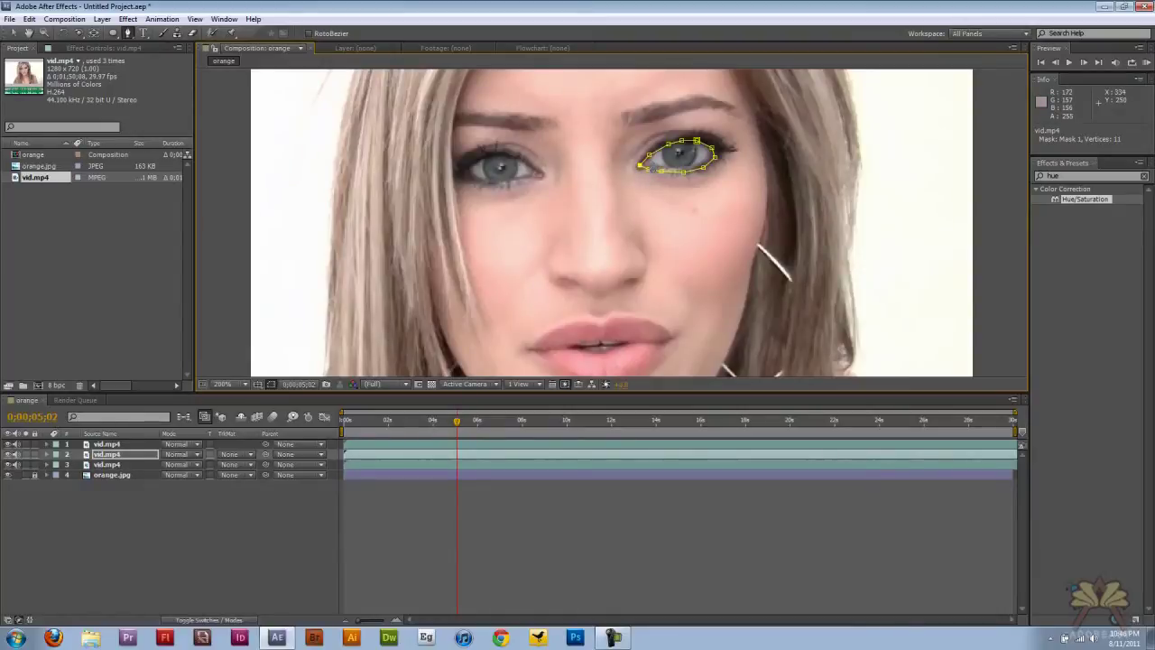
# Step: Draw a closed Pen tool mask around the lips on the third vid.mp4 layer
pyautogui.click(14, 34)
pyautogui.click(206, 117)
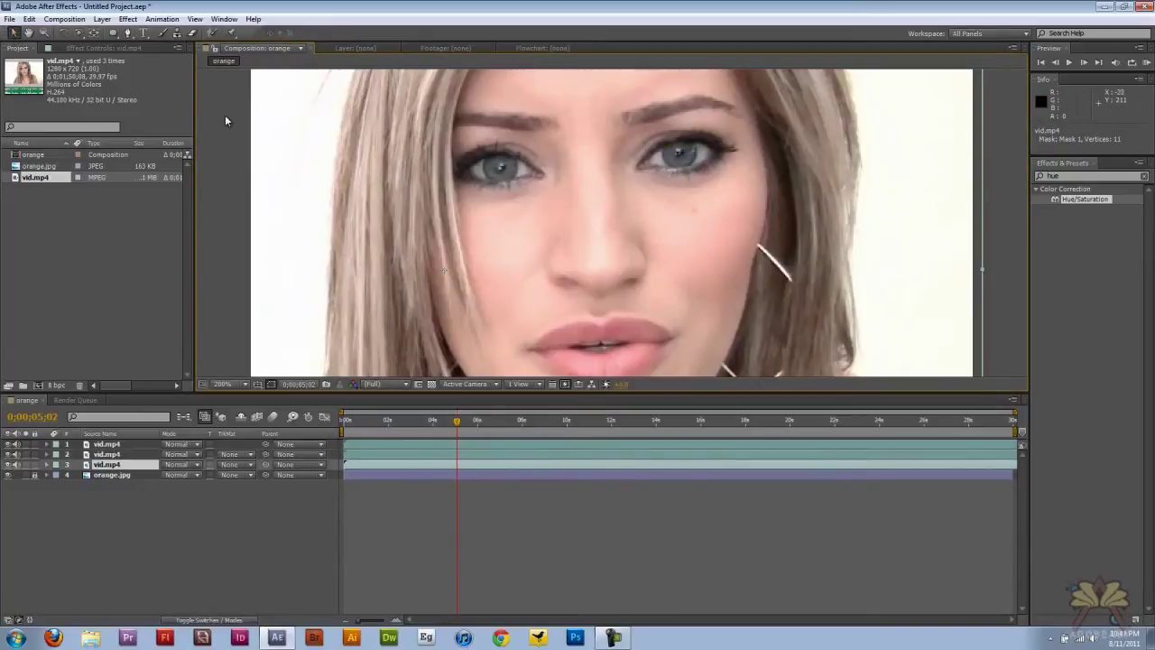
pyautogui.click(106, 454)
pyautogui.click(113, 464)
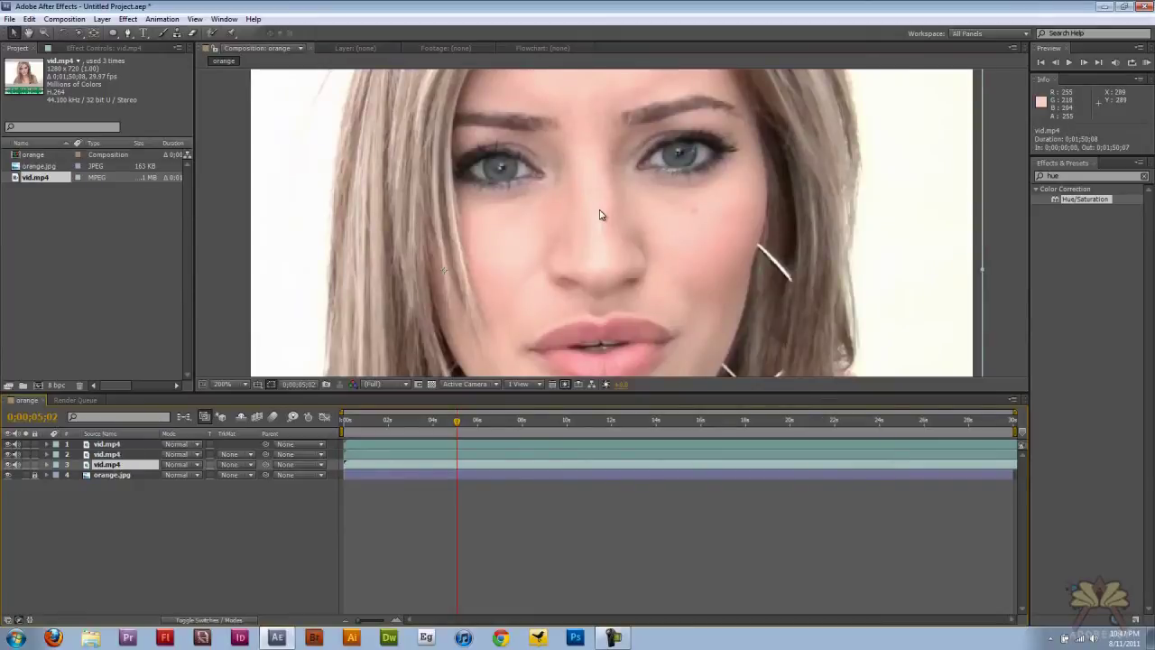
pyautogui.scroll(-1, 567, 263)
pyautogui.scroll(1, 569, 263)
pyautogui.click(128, 32)
pyautogui.click(529, 347)
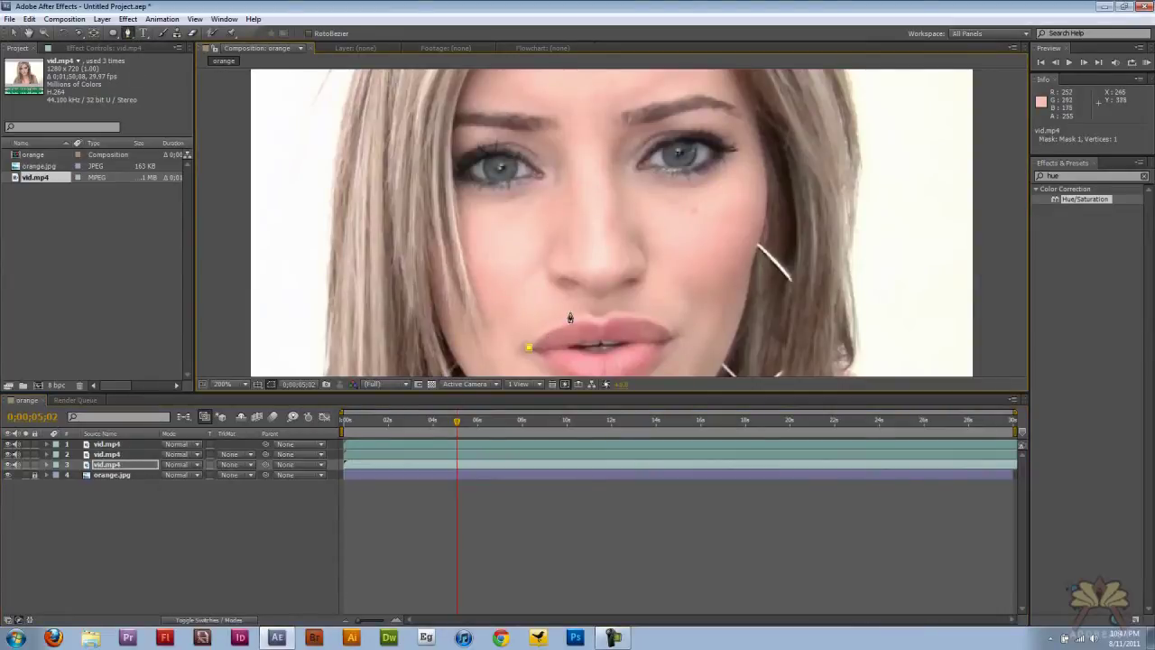
pyautogui.click(557, 327)
pyautogui.click(577, 321)
pyautogui.click(595, 322)
pyautogui.click(610, 318)
pyautogui.click(637, 317)
pyautogui.click(667, 352)
pyautogui.press(',')
pyautogui.click(628, 305)
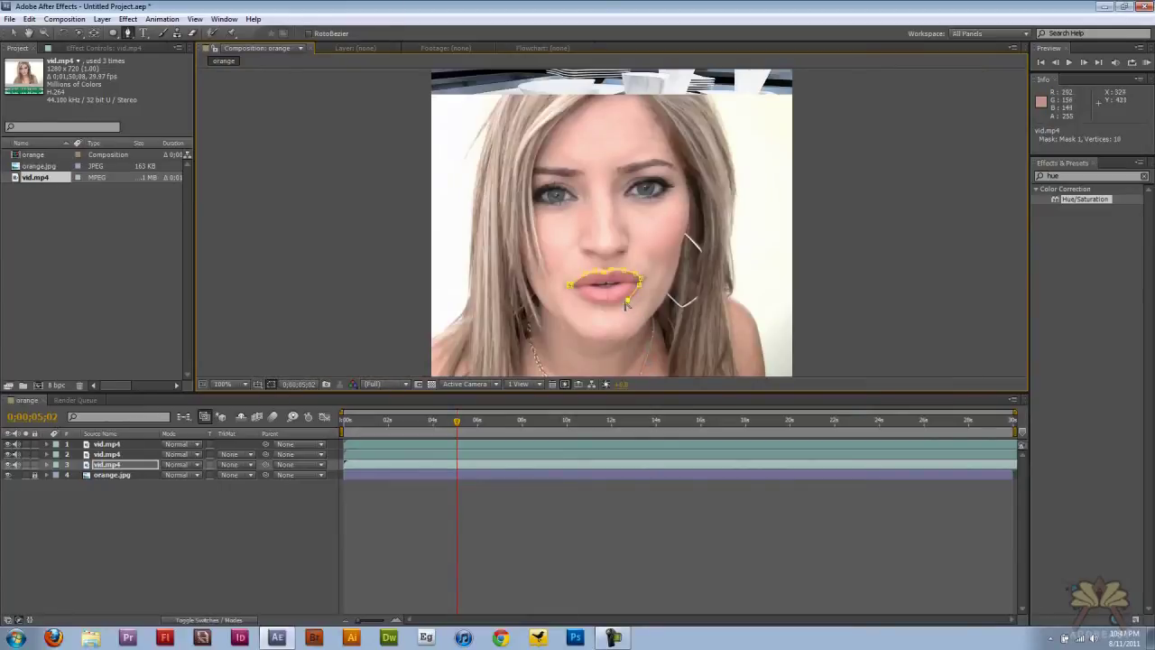
pyautogui.click(594, 304)
pyautogui.click(580, 300)
pyautogui.click(570, 289)
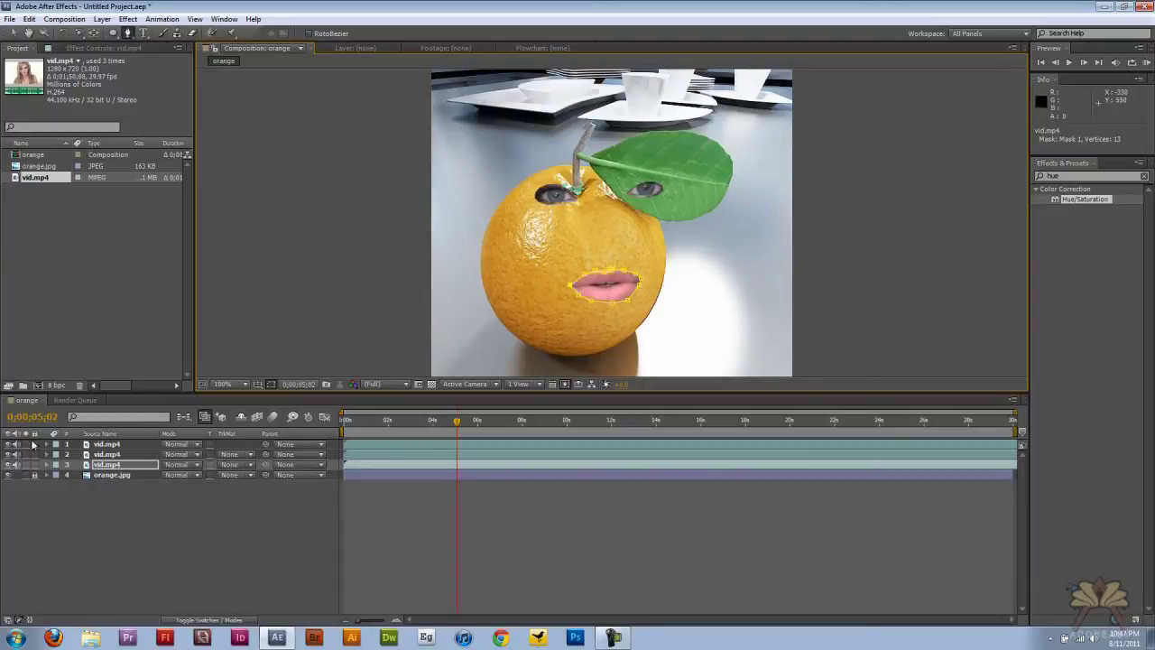
# Step: Reposition both masked eyes and the lips on the orange to form a face, moving the eye off the leaf
pyautogui.click(13, 33)
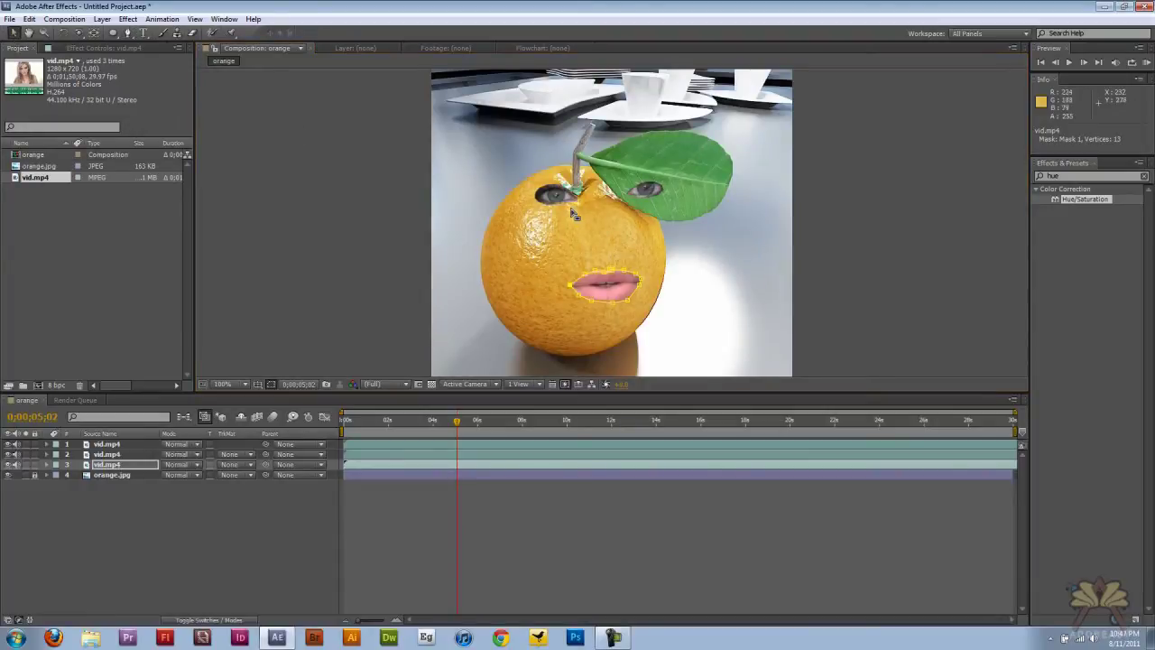
pyautogui.moveTo(561, 200); pyautogui.dragTo(536, 224)
pyautogui.click(648, 191)
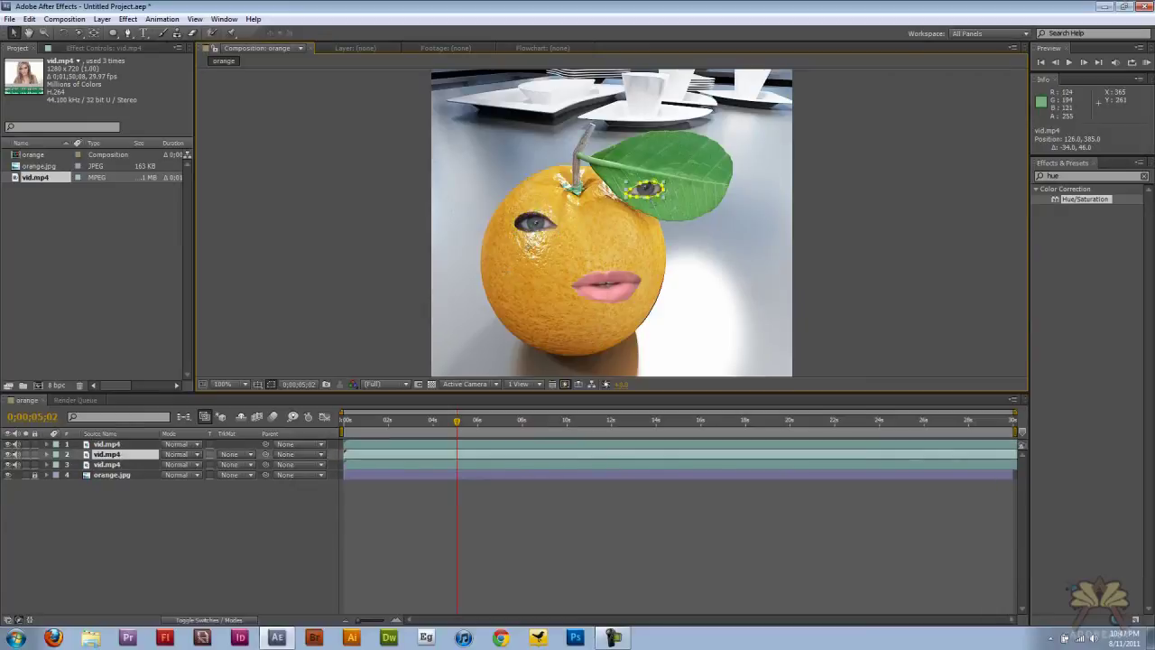
pyautogui.hotkey('ctrl', 'z')
pyautogui.hotkey('ctrl', 'z')
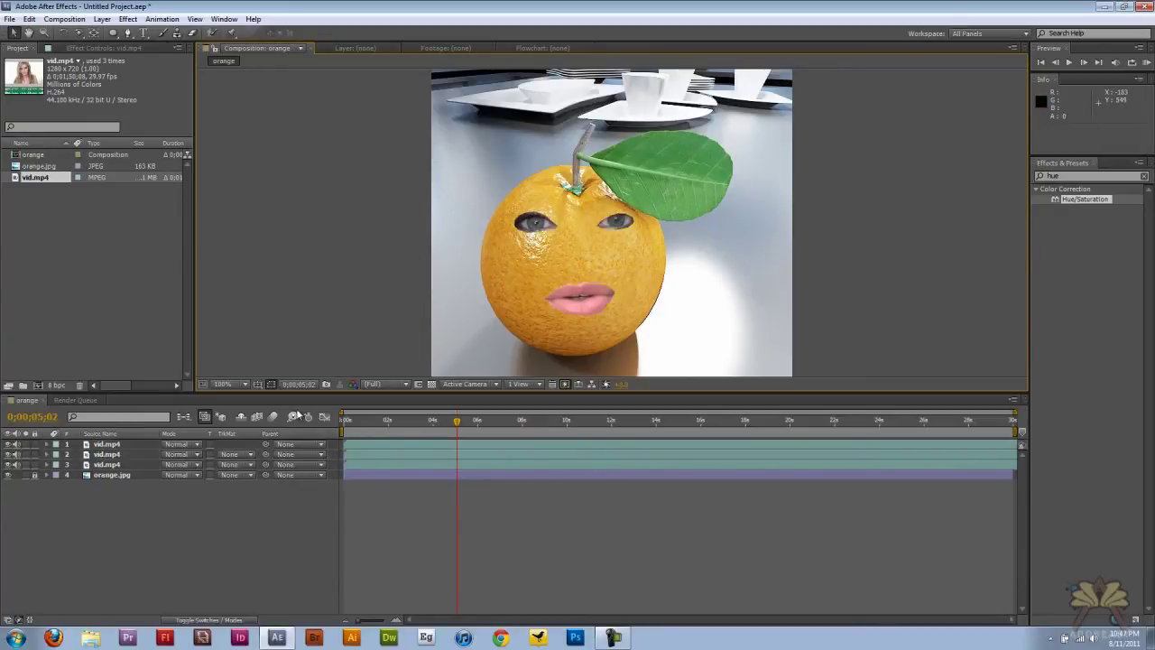
# Step: Set the Mask Feather of the left-hand eye's mask on layer 1 to 24 pixels
pyautogui.click(47, 444)
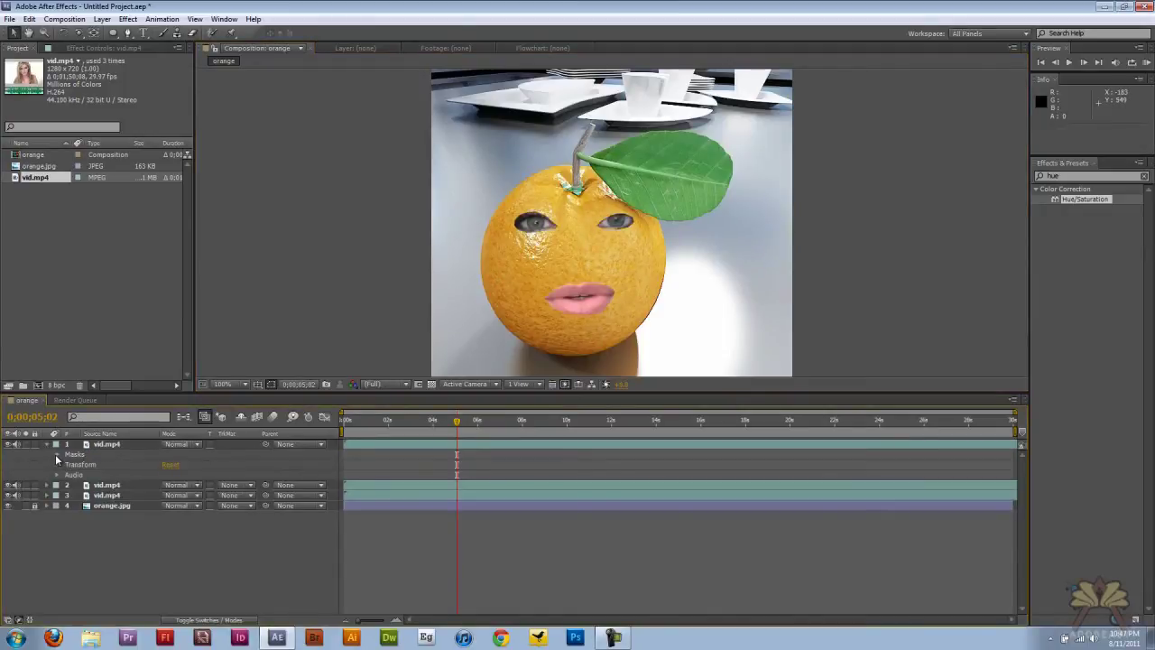
pyautogui.click(57, 456)
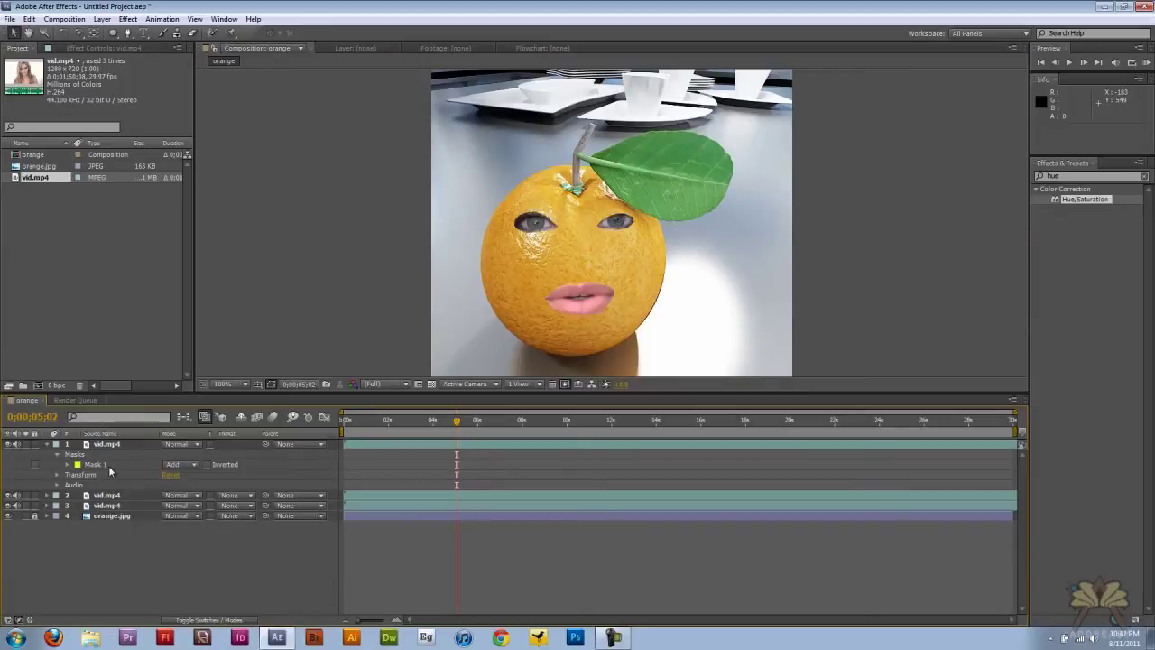
pyautogui.click(66, 464)
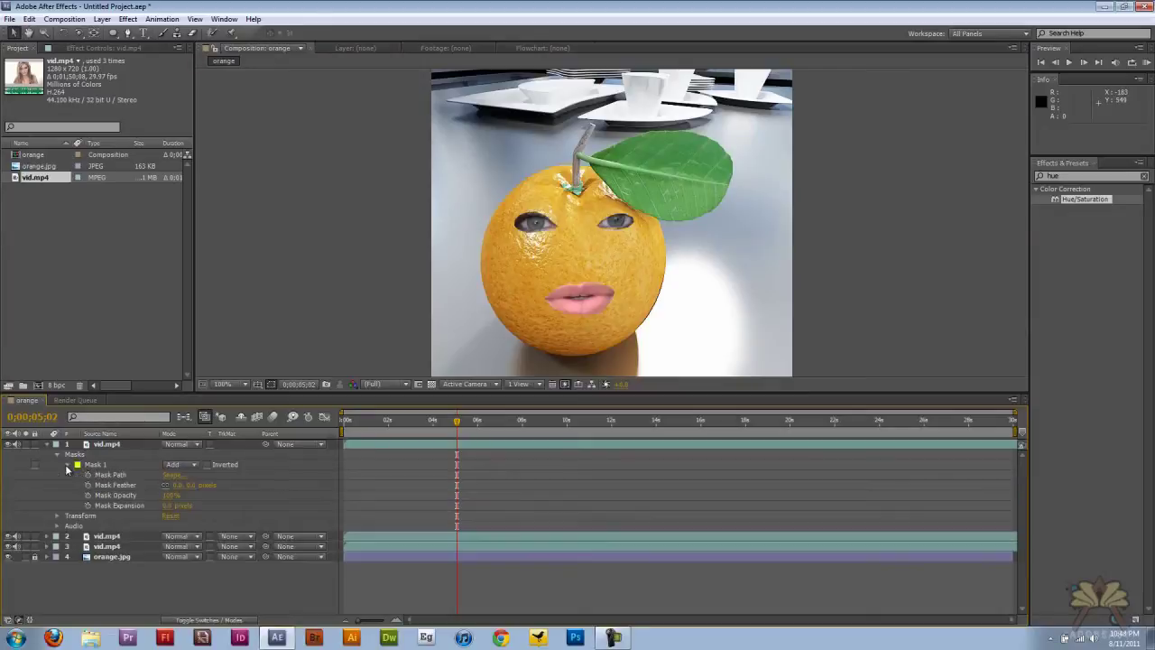
pyautogui.click(192, 485)
pyautogui.moveTo(190, 485); pyautogui.dragTo(203, 485)
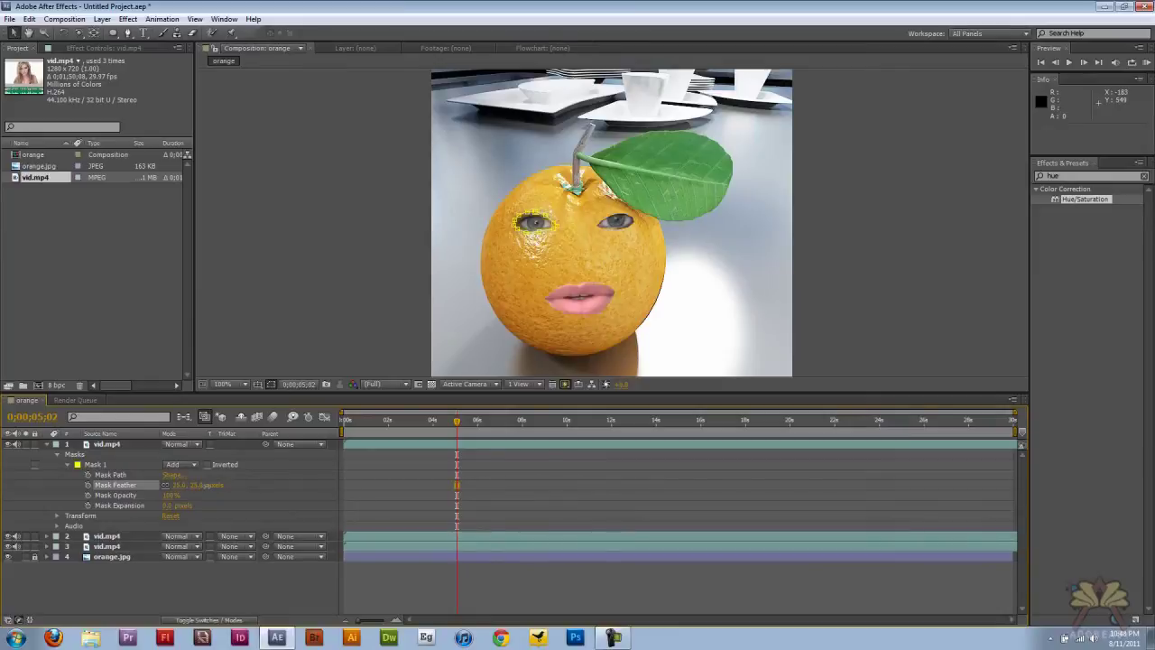
pyautogui.click(372, 227)
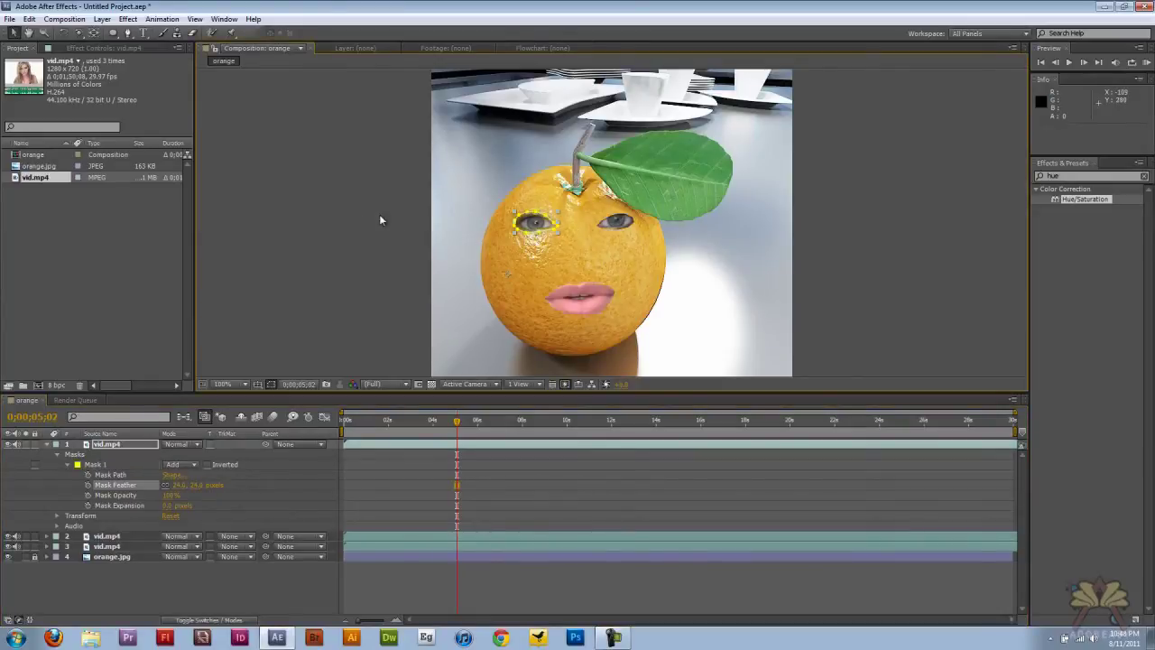
# Step: Set the Mask Feather of the right-hand eye's mask on layer 2 to 24 pixels
pyautogui.hotkey('ctrl', 'Down')
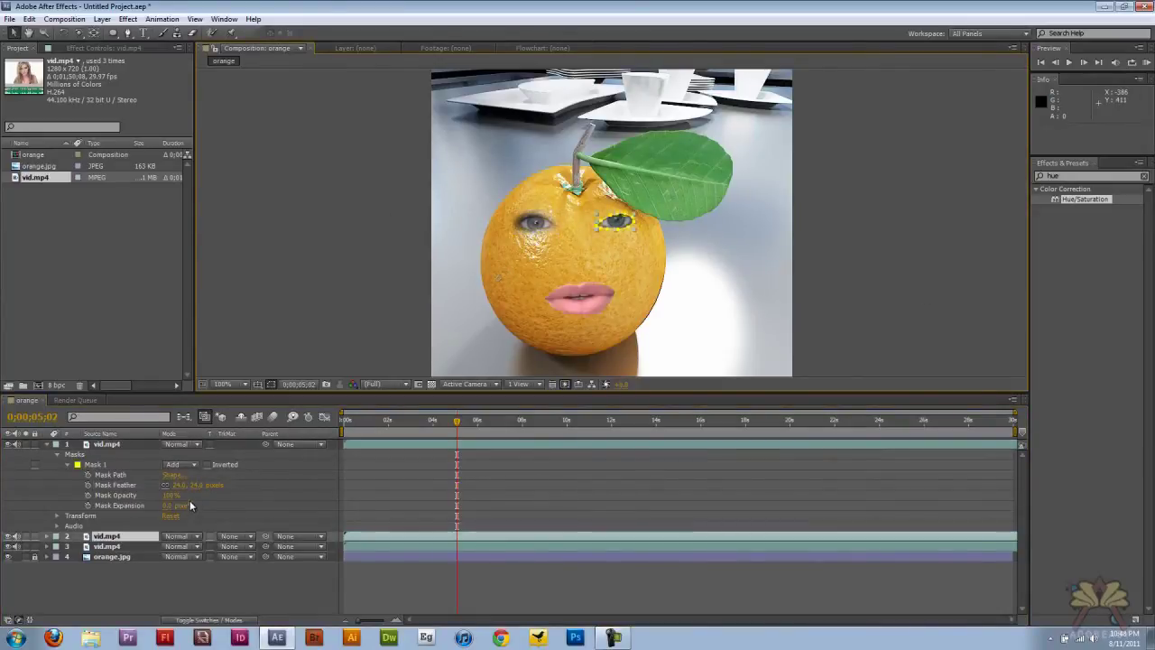
pyautogui.click(47, 536)
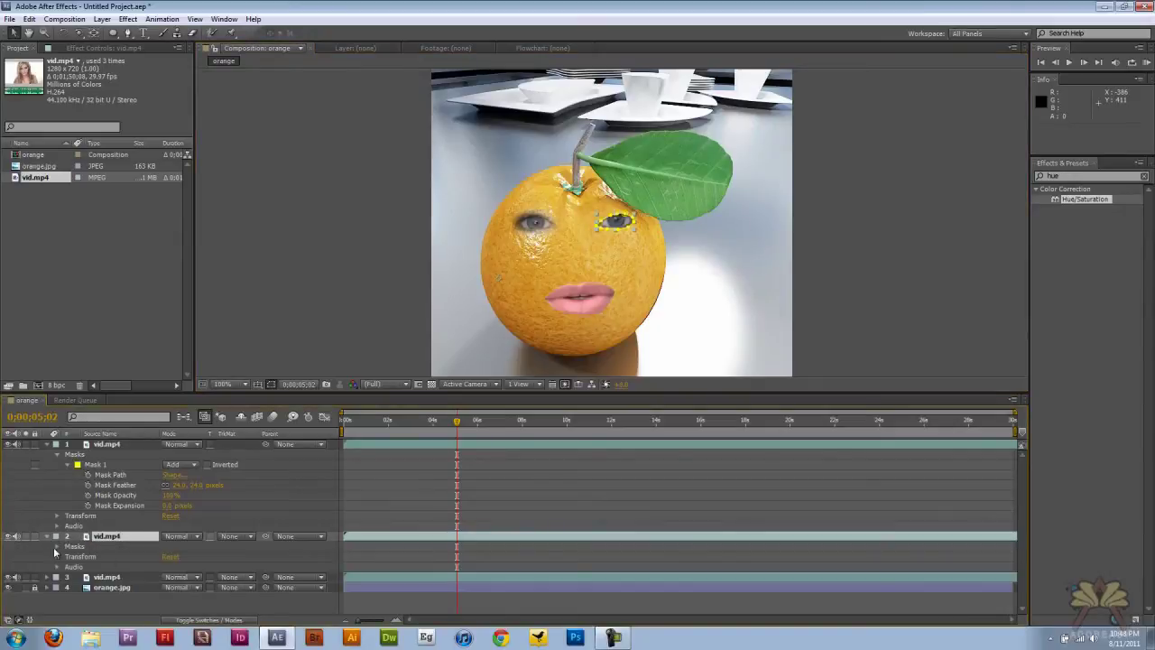
pyautogui.click(56, 547)
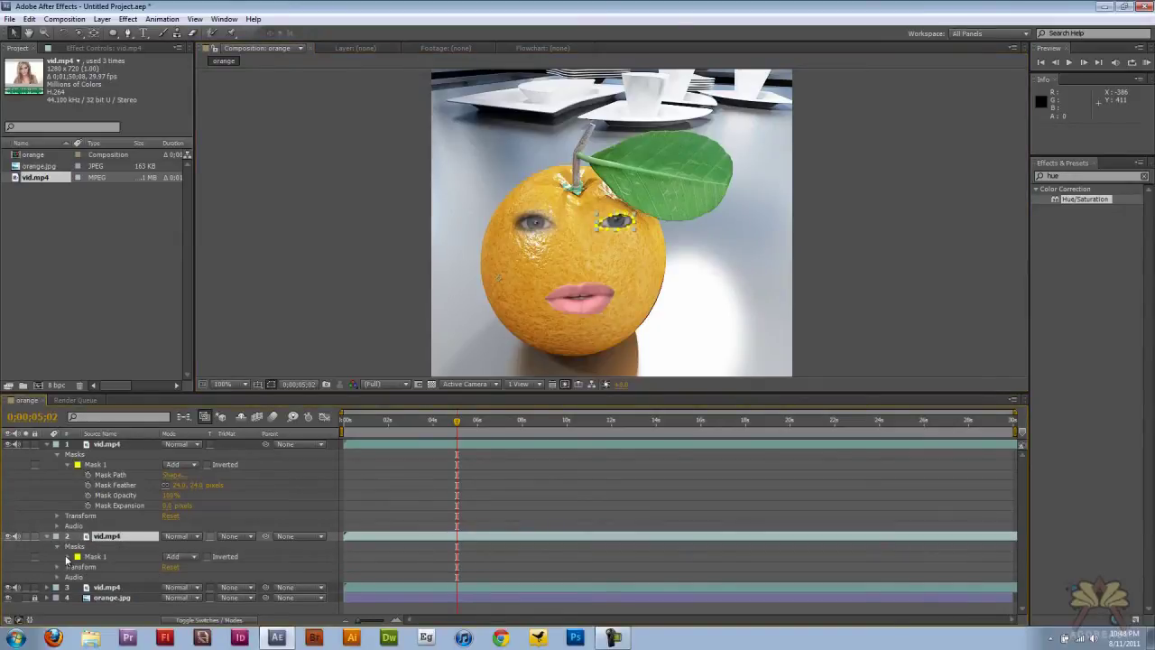
pyautogui.click(67, 556)
pyautogui.click(195, 577)
pyautogui.write('24')
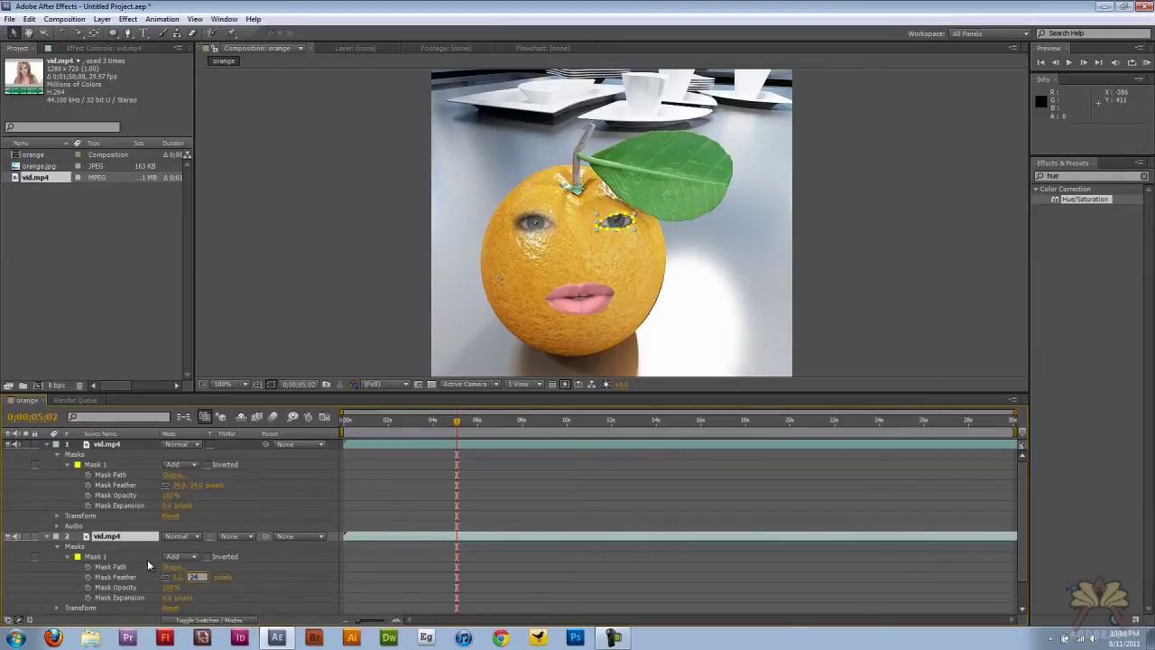
pyautogui.press('Return')
pyautogui.click(892, 316)
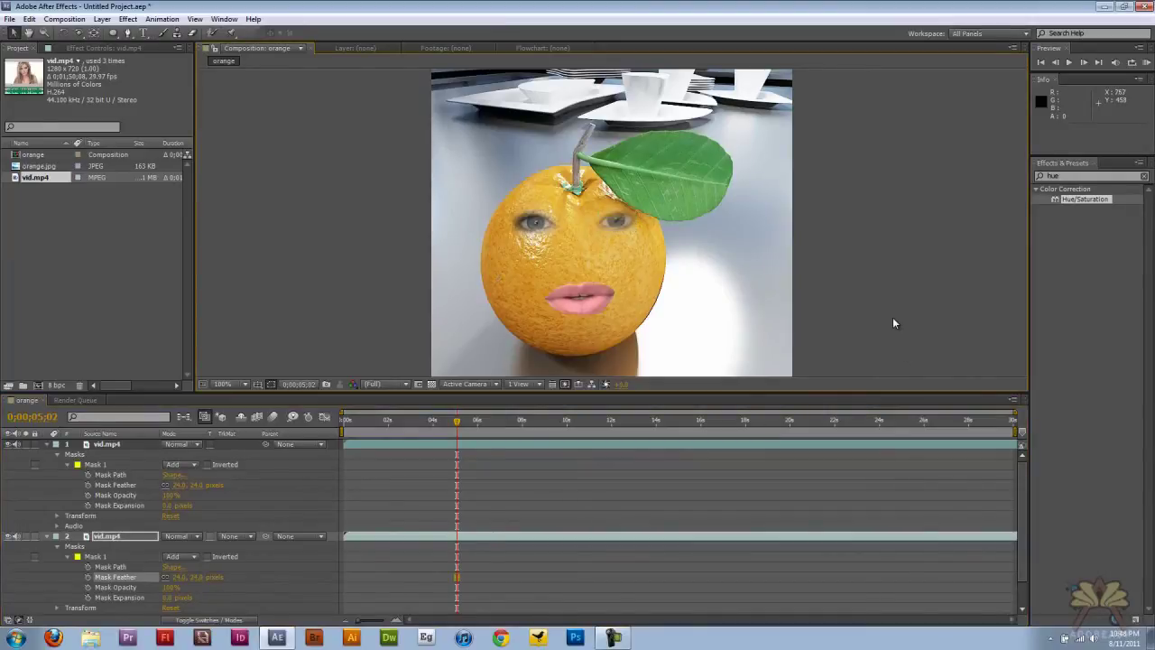
# Step: Set the Mask Feather of the lips' mask on layer 3 to 25 pixels
pyautogui.click(582, 305)
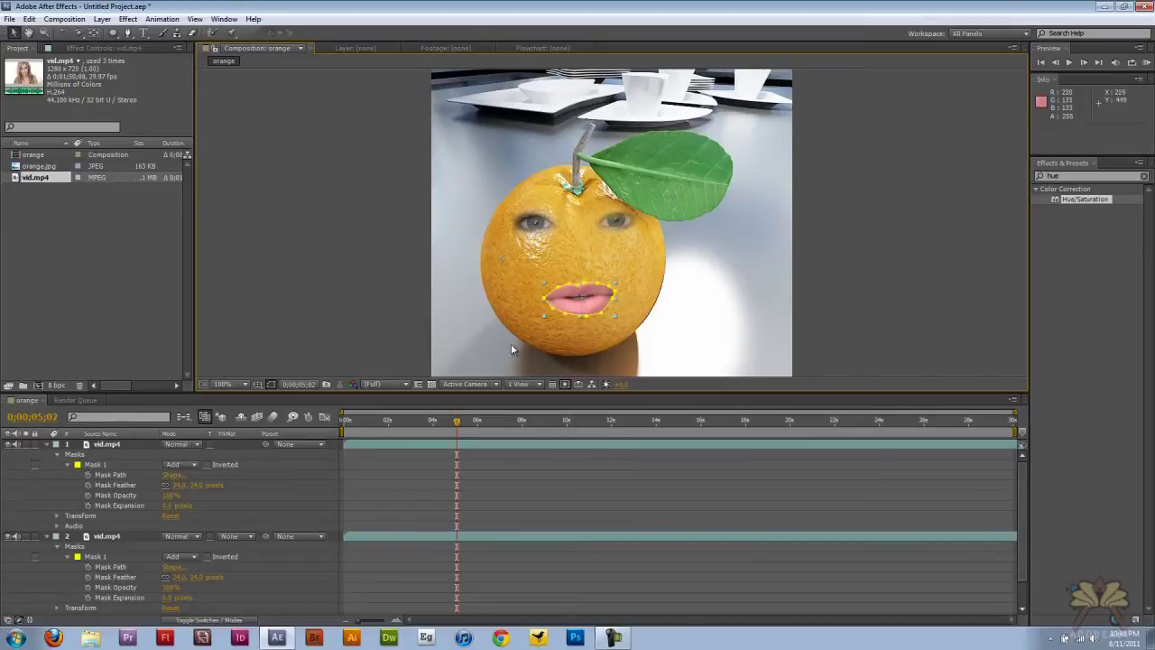
pyautogui.scroll(-1, 108, 575)
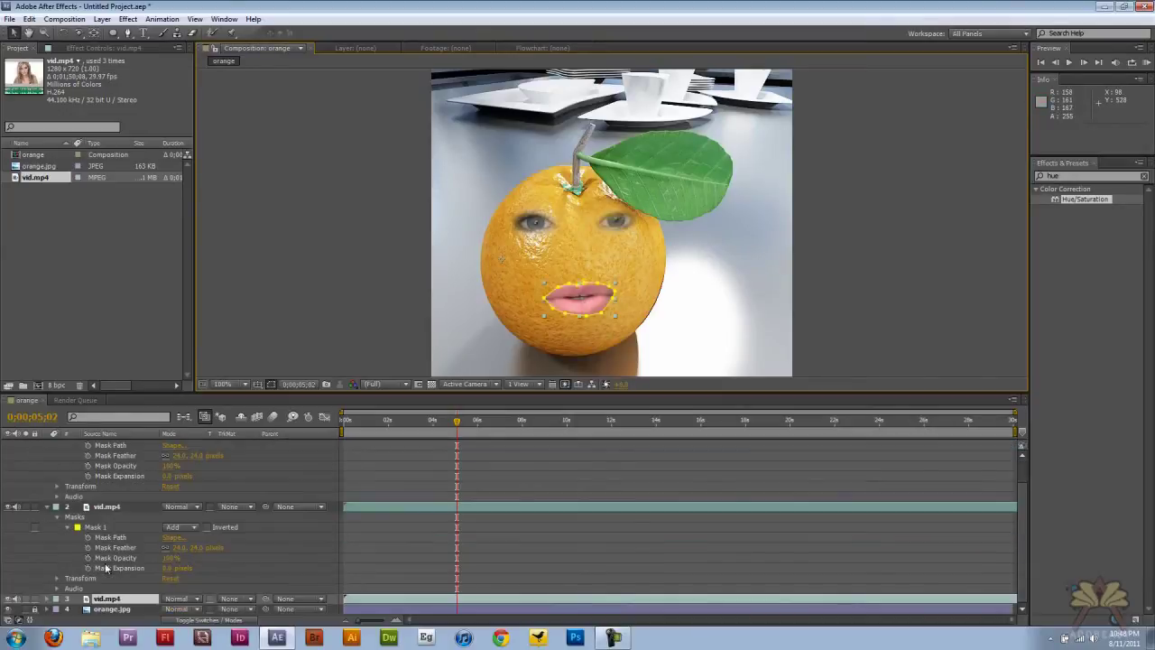
pyautogui.click(47, 598)
pyautogui.scroll(-1, 130, 569)
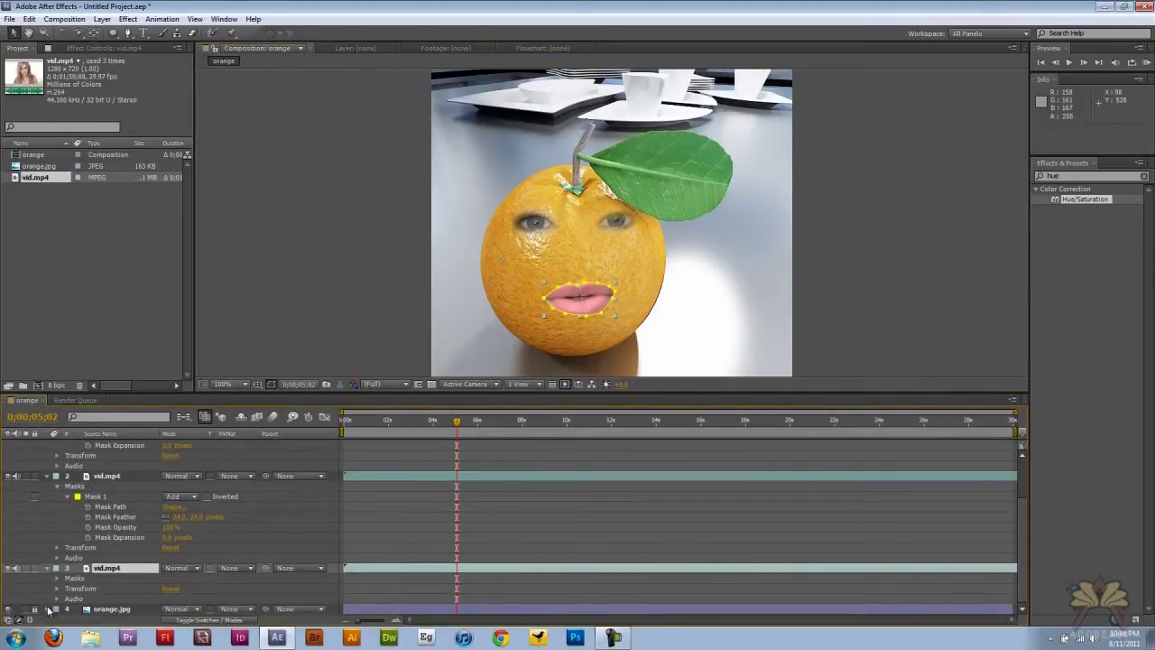
pyautogui.click(57, 577)
pyautogui.scroll(-1, 169, 592)
pyautogui.click(67, 577)
pyautogui.scroll(-2, 71, 579)
pyautogui.click(192, 557)
pyautogui.click(211, 570)
pyautogui.moveTo(192, 566); pyautogui.dragTo(204, 560)
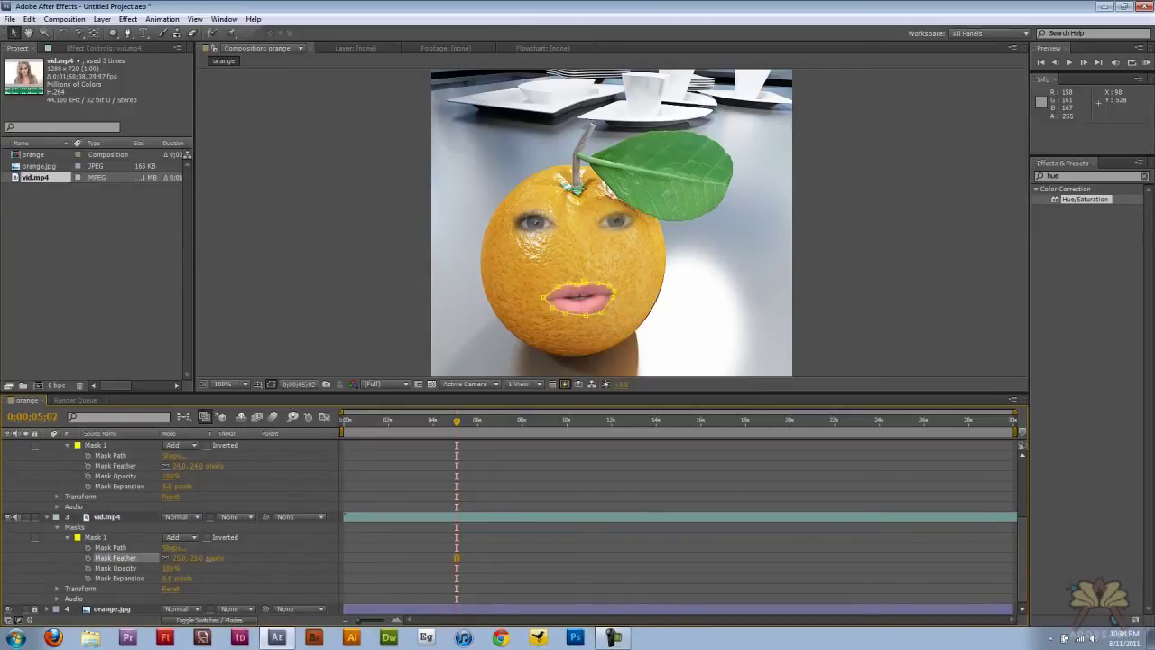
# Step: Deselect the lips layer and collapse the expanded mask properties of all three vid.mp4 layers
pyautogui.click(859, 256)
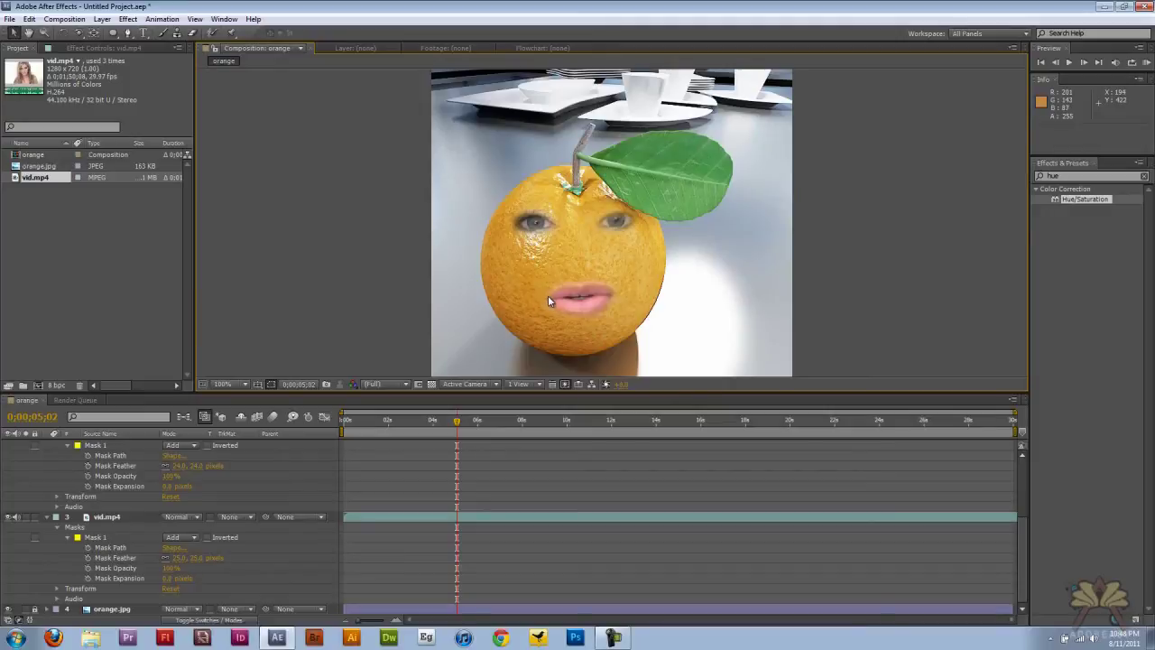
pyautogui.click(50, 518)
pyautogui.click(47, 507)
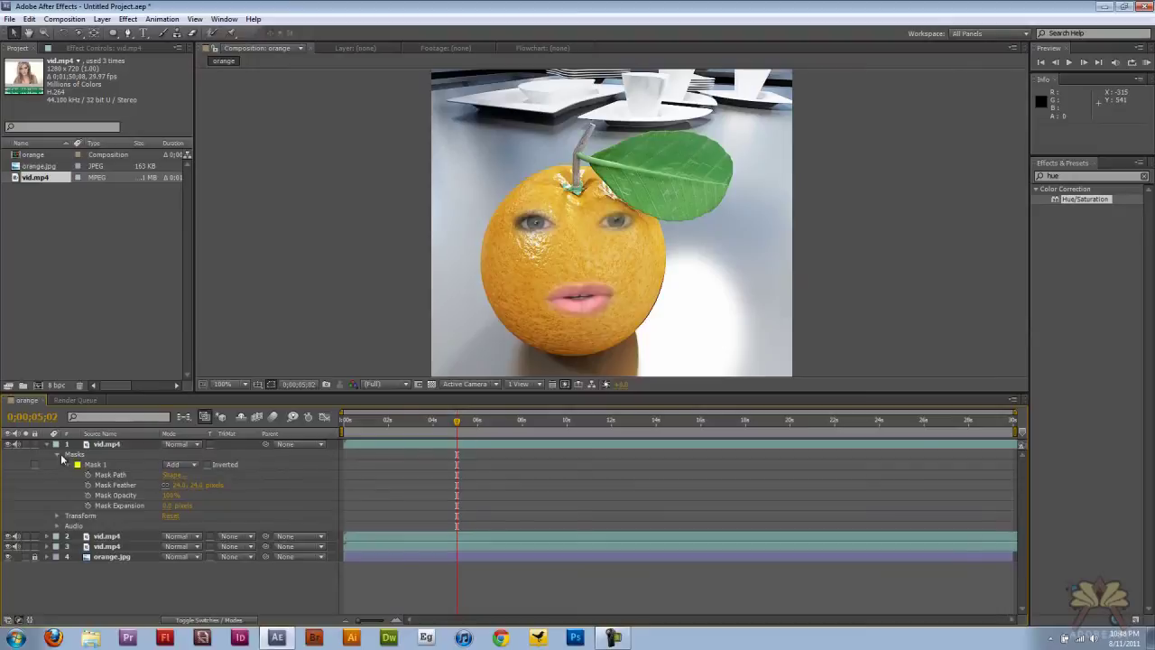
pyautogui.click(56, 454)
pyautogui.click(48, 444)
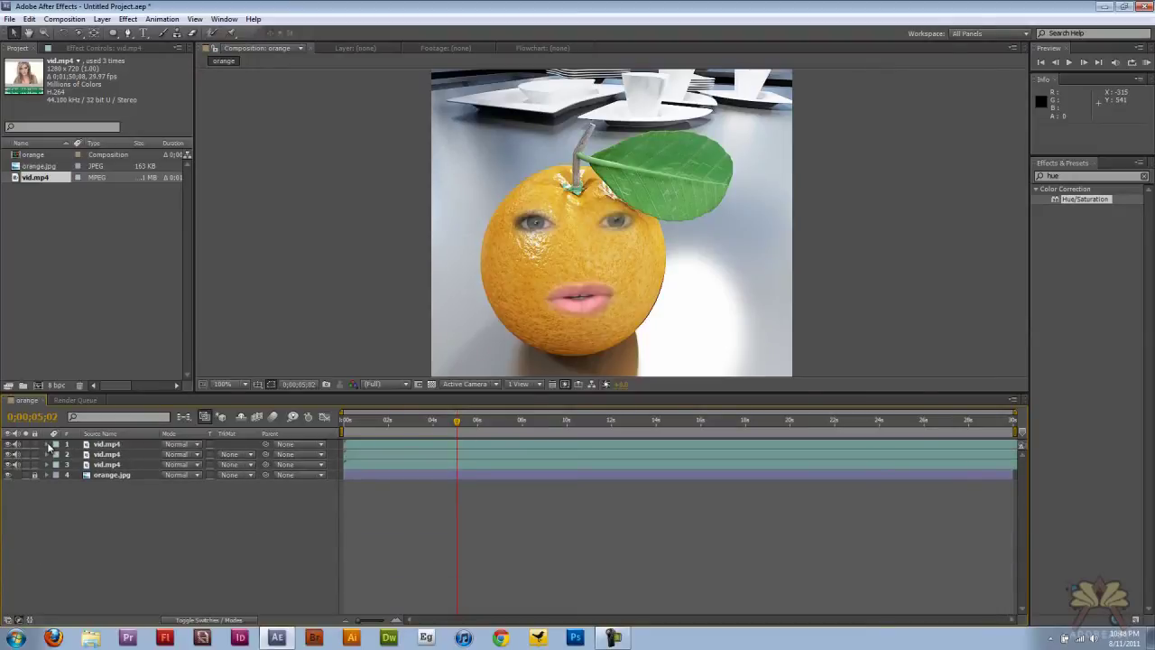
# Step: Apply the Hue/Saturation effect to the left-hand eye on layer 1 and set its Master Hue to +6°
pyautogui.click(1070, 177)
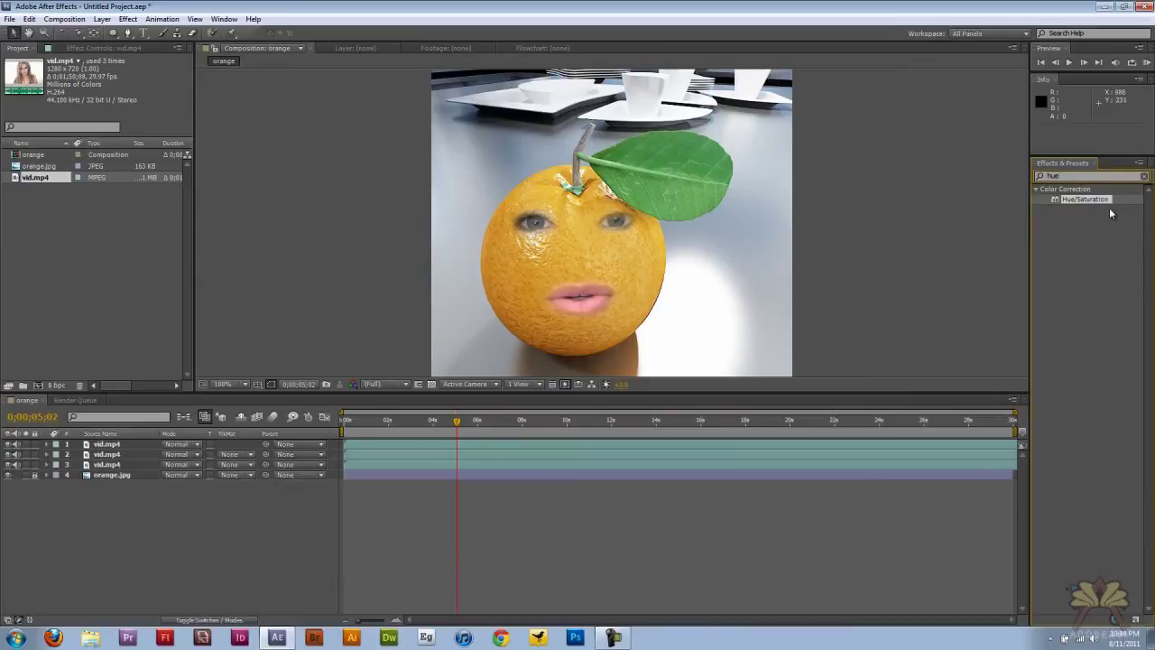
pyautogui.moveTo(1086, 198); pyautogui.dragTo(542, 225)
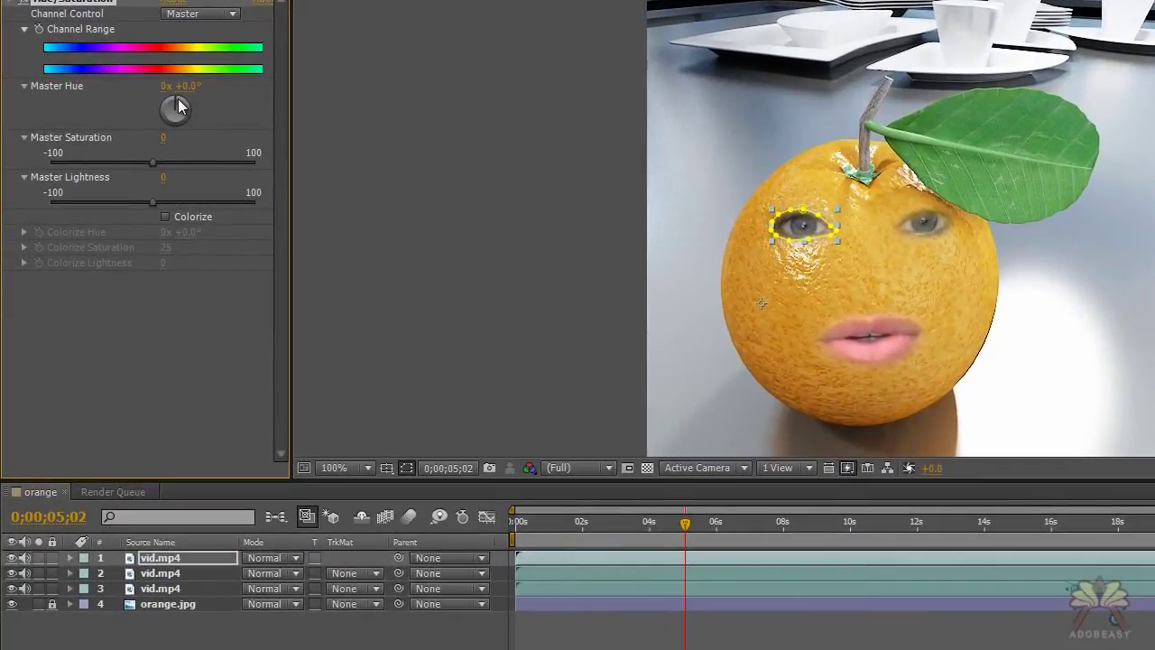
pyautogui.moveTo(178, 107); pyautogui.dragTo(184, 101)
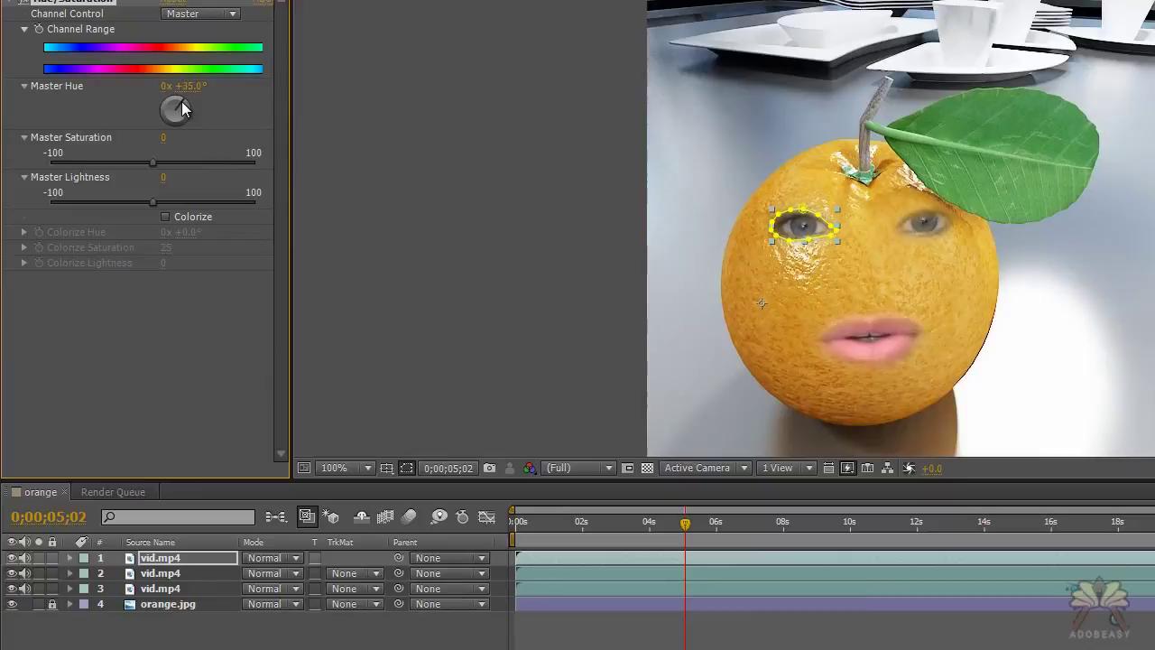
pyautogui.moveTo(183, 103); pyautogui.dragTo(179, 100)
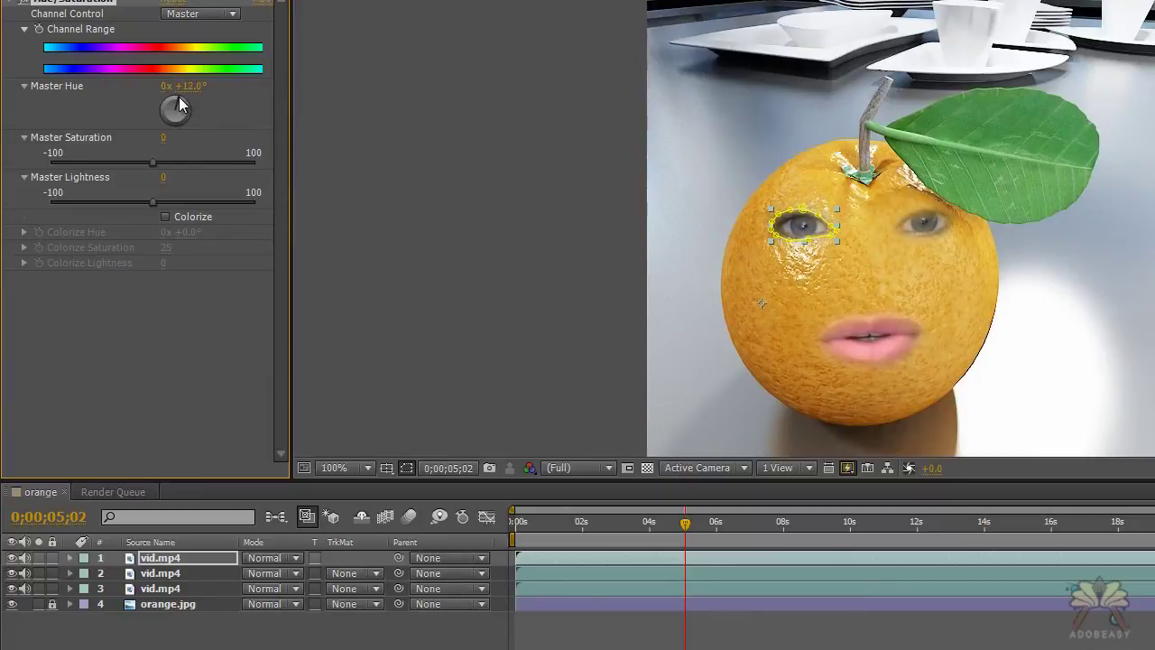
pyautogui.moveTo(180, 98); pyautogui.dragTo(177, 98)
# Step: Raise the left-hand eye's Master Saturation to slightly under 59 and deselect the layer to check the colour
pyautogui.moveTo(153, 163); pyautogui.dragTo(226, 165)
pyautogui.moveTo(221, 162); pyautogui.dragTo(214, 163)
pyautogui.click(553, 247)
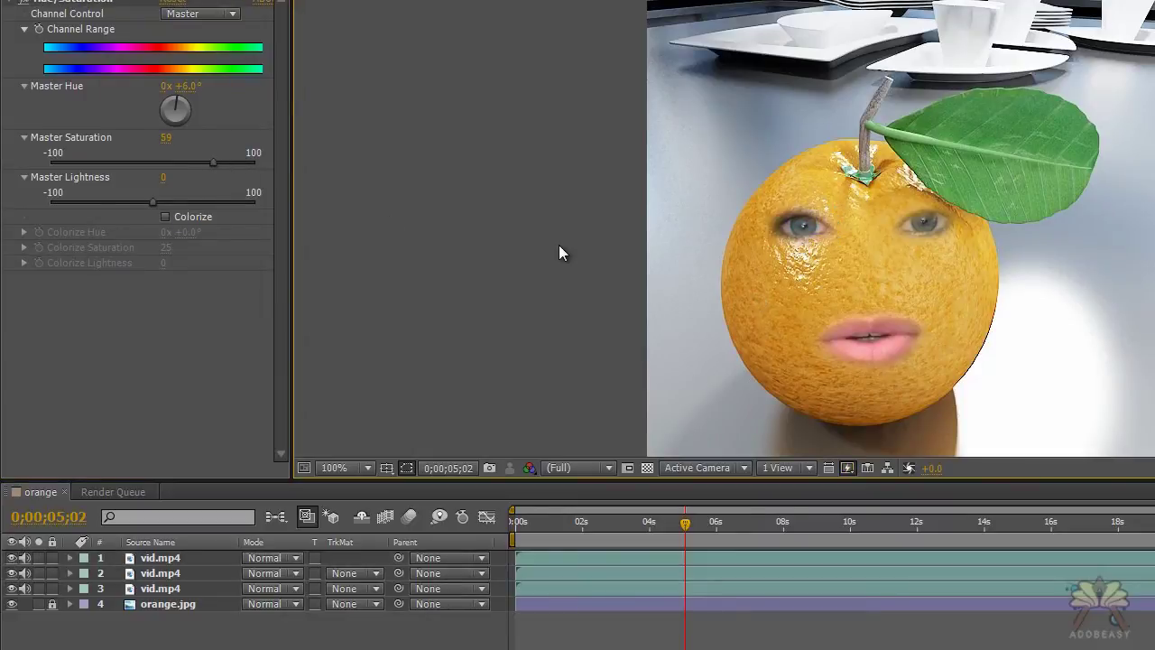
pyautogui.moveTo(214, 163); pyautogui.dragTo(207, 162)
pyautogui.click(411, 154)
# Step: Apply Hue/Saturation to the right-hand eye, shift its Master Hue slightly and raise its Master Saturation to match the other eye
pyautogui.click(910, 233)
pyautogui.moveTo(1154, 229); pyautogui.dragTo(922, 225)
pyautogui.moveTo(185, 101); pyautogui.dragTo(184, 101)
pyautogui.moveTo(153, 163); pyautogui.dragTo(220, 162)
pyautogui.click(466, 187)
# Step: Apply Hue/Saturation to the lips on layer 3 with Master Hue +9° and Master Saturation 25
pyautogui.click(870, 350)
pyautogui.moveTo(1154, 229); pyautogui.dragTo(901, 340)
pyautogui.moveTo(175, 101); pyautogui.dragTo(178, 101)
pyautogui.moveTo(153, 162); pyautogui.dragTo(178, 162)
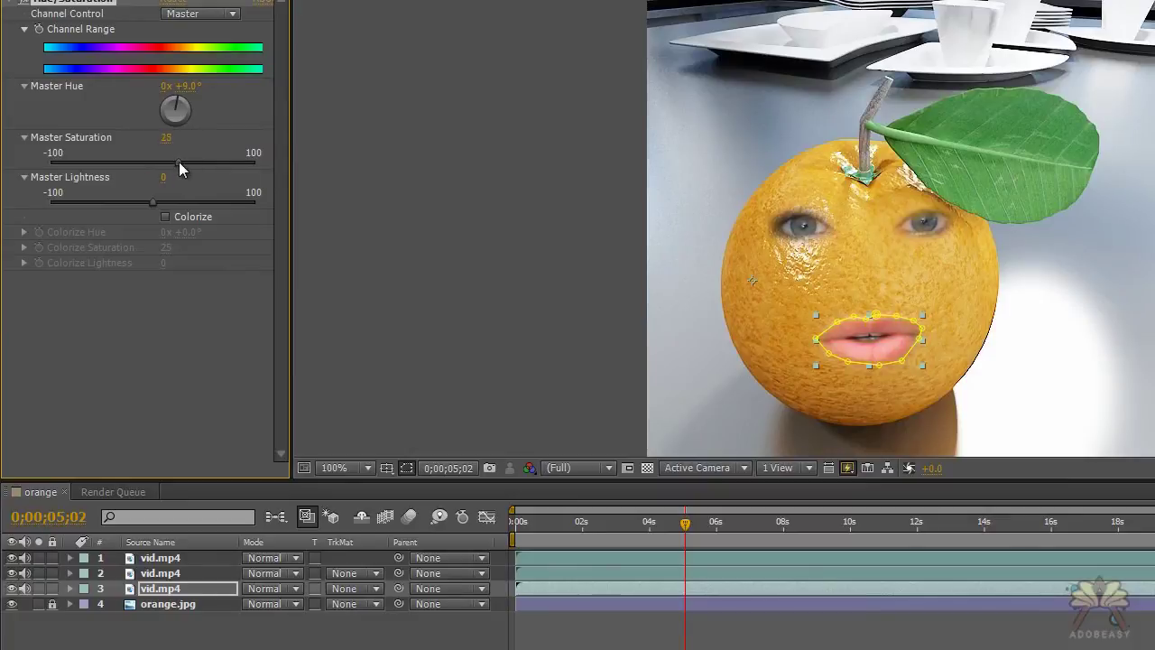
pyautogui.click(522, 206)
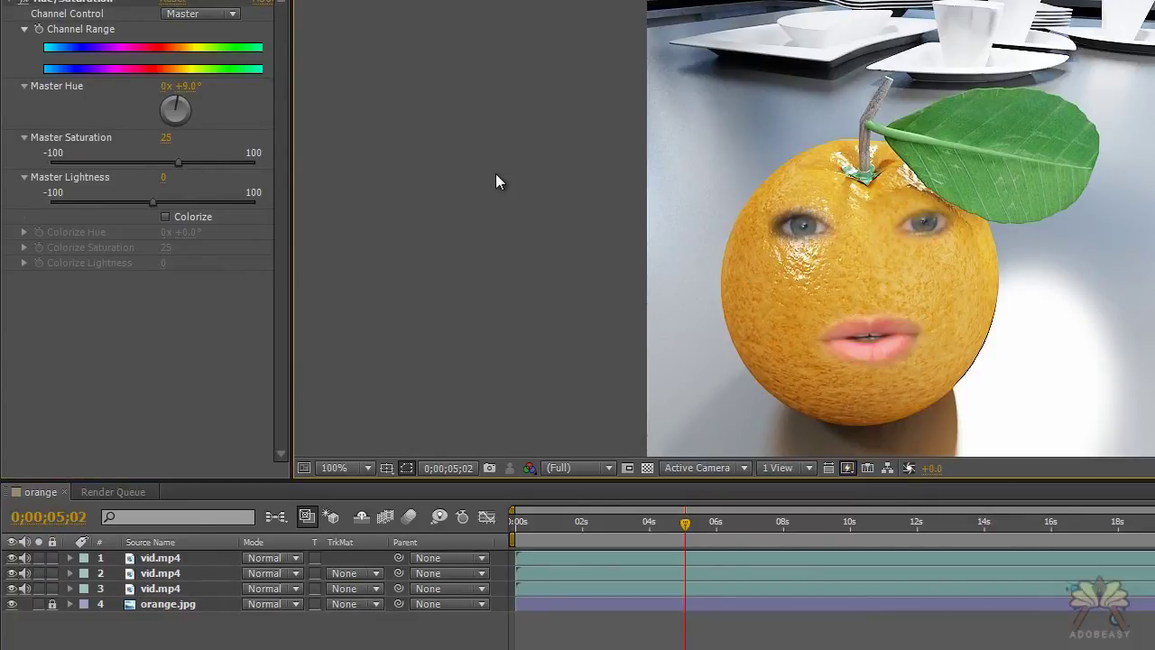
# Step: Scrub the composition forward to 0;00;05;12 to check the moving eyes and lips on the orange
pyautogui.moveTo(685, 523)
pyautogui.mouseDown()
pyautogui.moveTo(624, 524)
pyautogui.moveTo(639, 536)
pyautogui.moveTo(696, 534)
pyautogui.mouseUp()
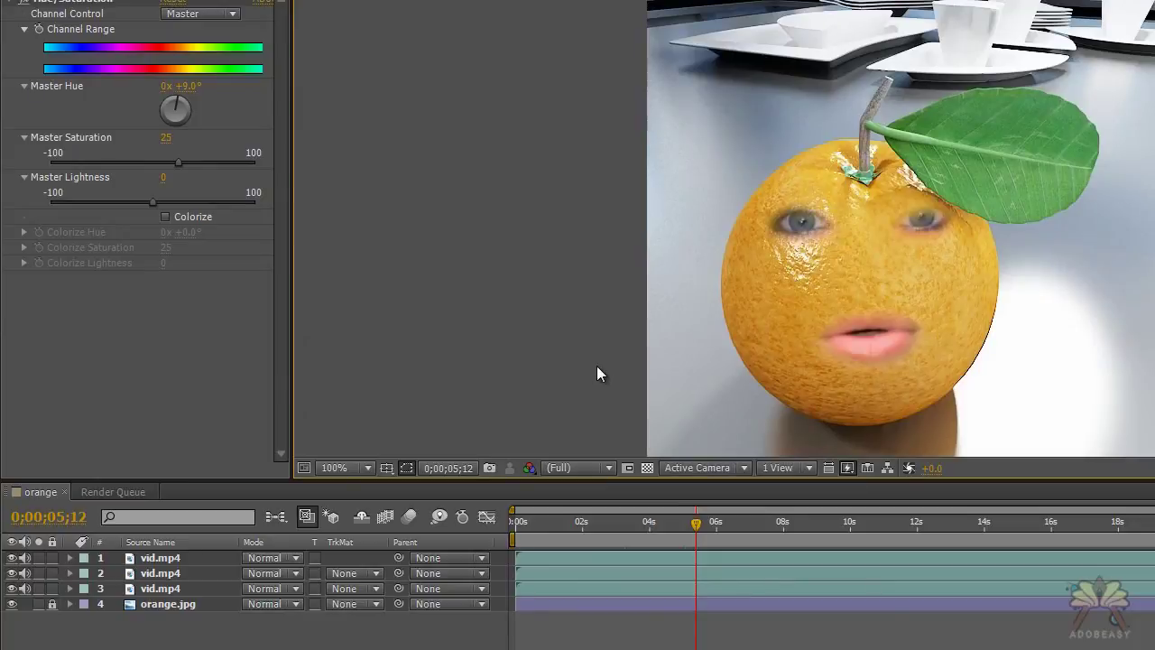